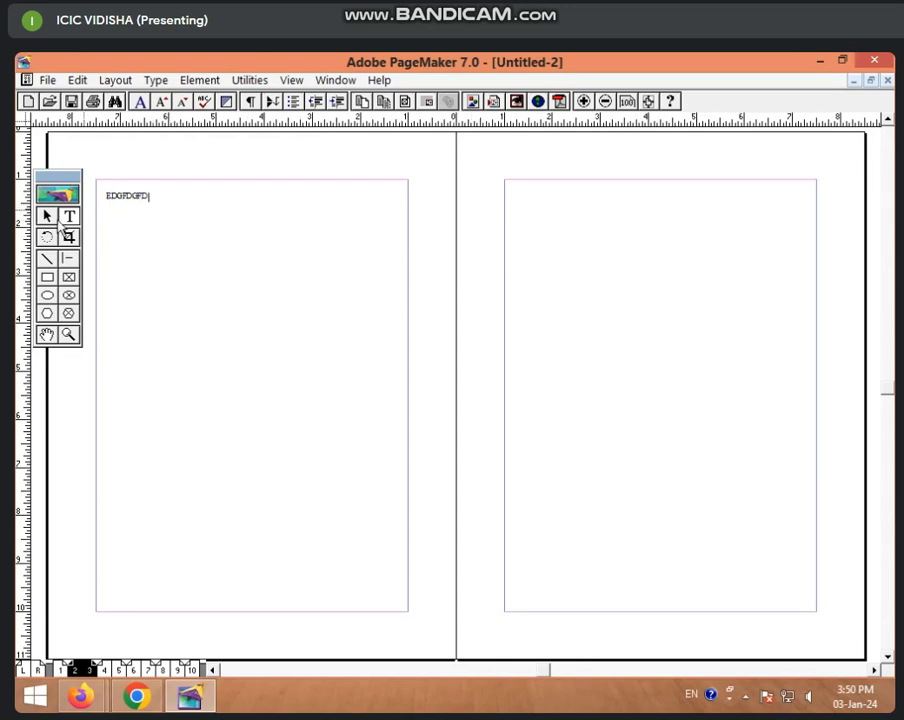
# Nudge the EDGFDGFD text block upward in small increments to the top margin of page 2.
pyautogui.click(46, 216)
pyautogui.click(160, 200)
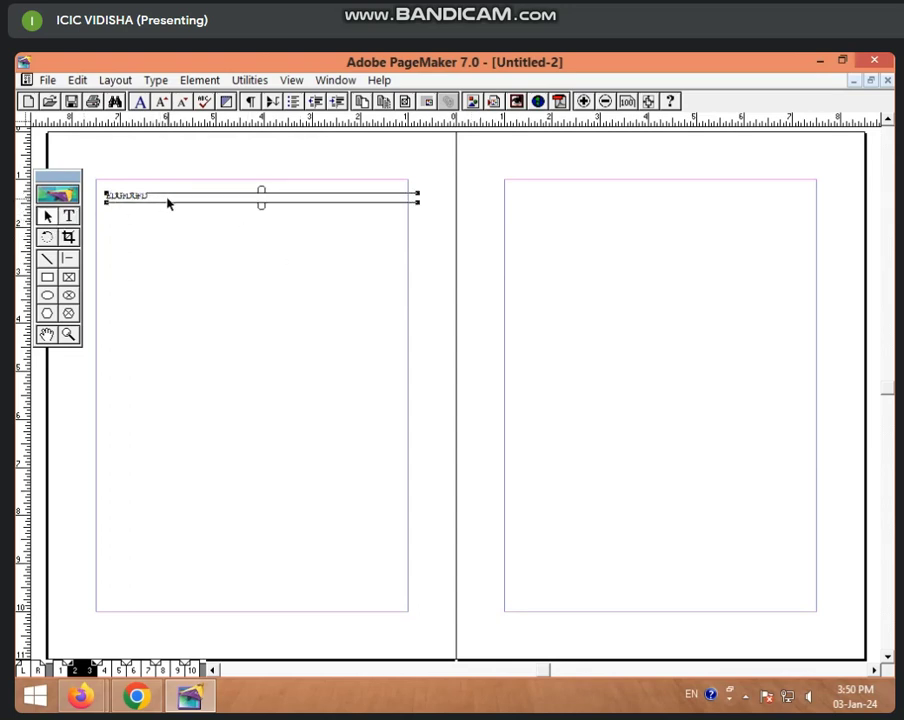
pyautogui.moveTo(166, 203); pyautogui.dragTo(167, 204)
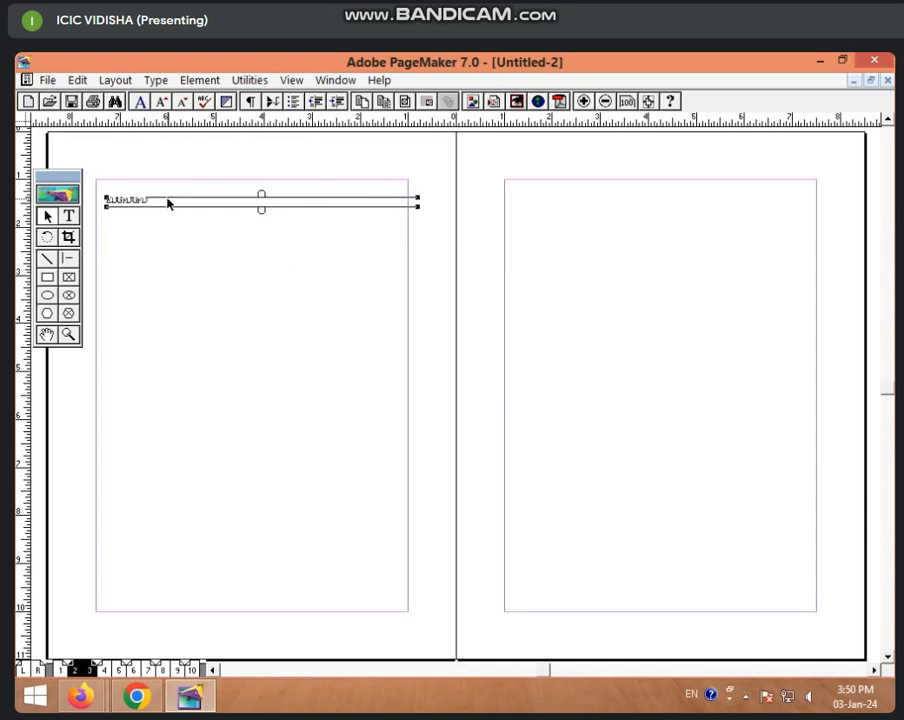
pyautogui.press('Up')
pyautogui.press('Up')
pyautogui.press('Up')
pyautogui.press('Up')
pyautogui.press('Up')
pyautogui.press('Up')
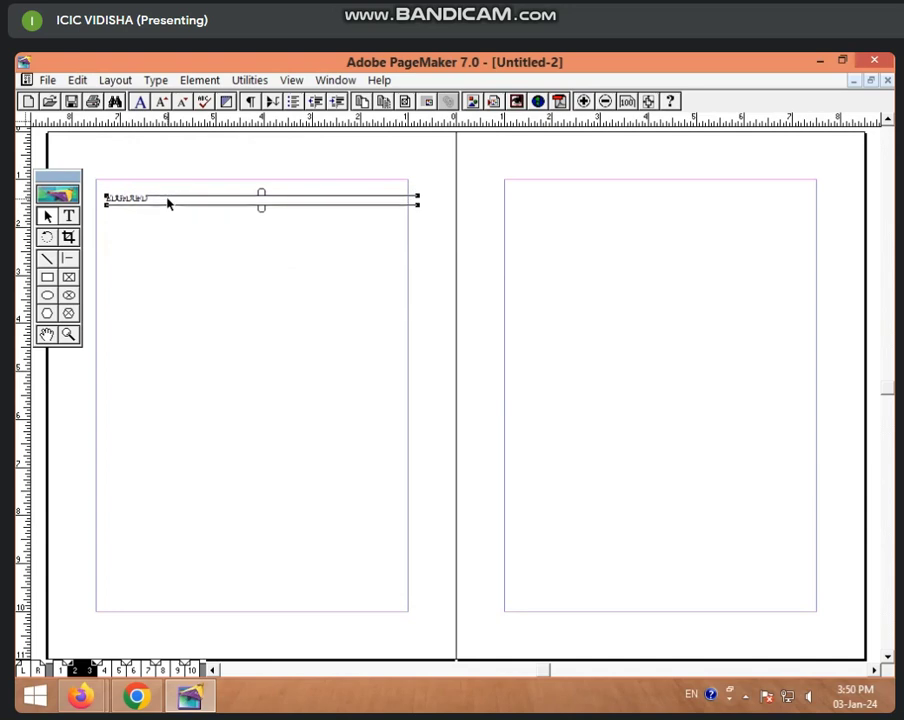
pyautogui.press('Up')
pyautogui.press('Up')
pyautogui.press('Up')
pyautogui.press('Up')
pyautogui.press('Up')
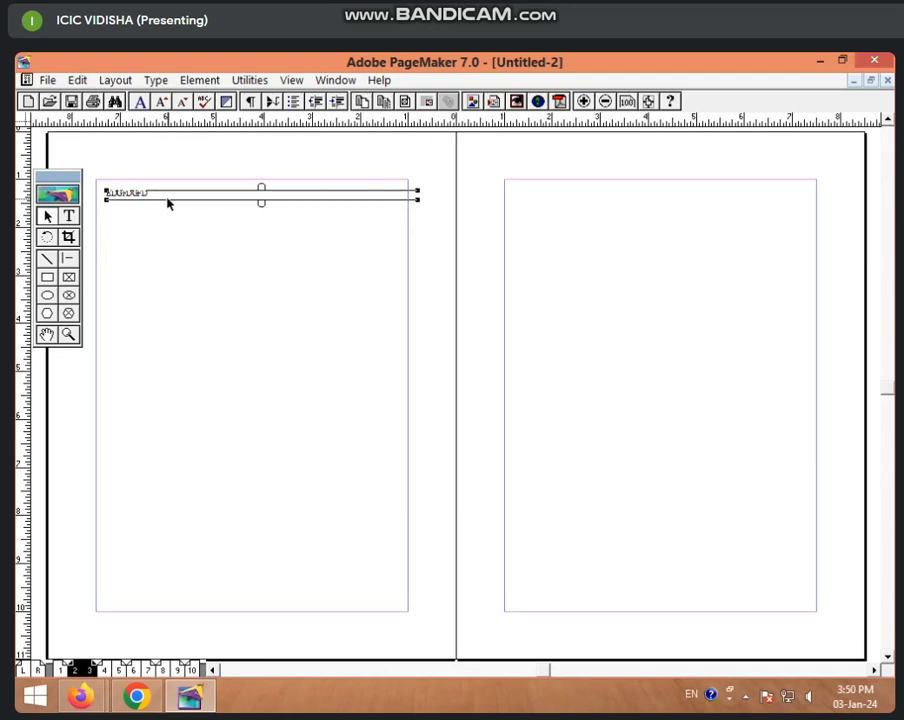
pyautogui.press('Up')
pyautogui.press('Up')
pyautogui.press('Up')
pyautogui.press('Up')
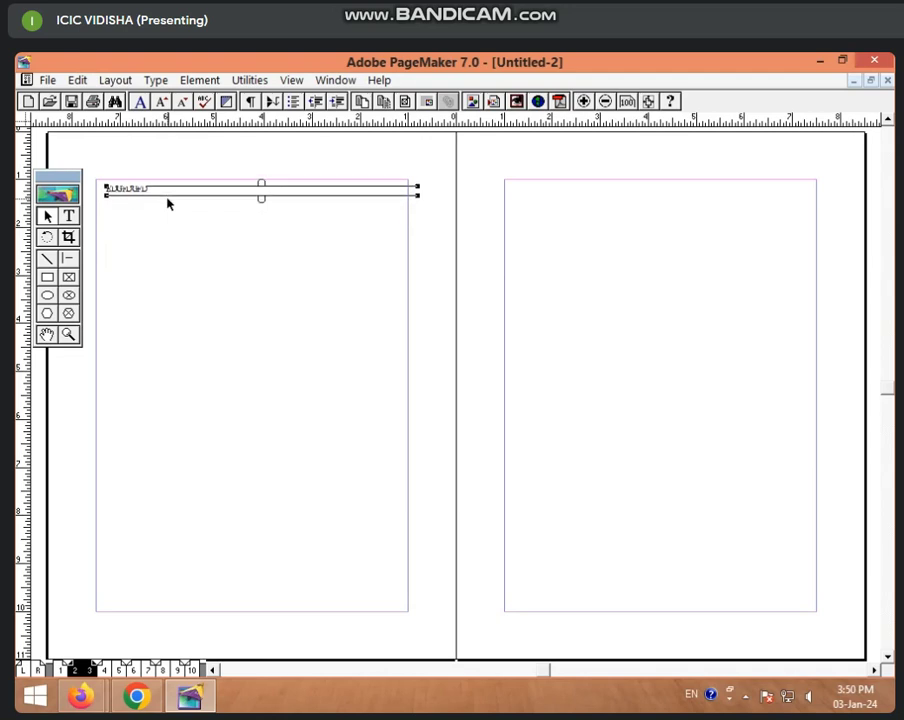
pyautogui.press('Up')
pyautogui.press('Up')
pyautogui.press('Up')
pyautogui.press('Up')
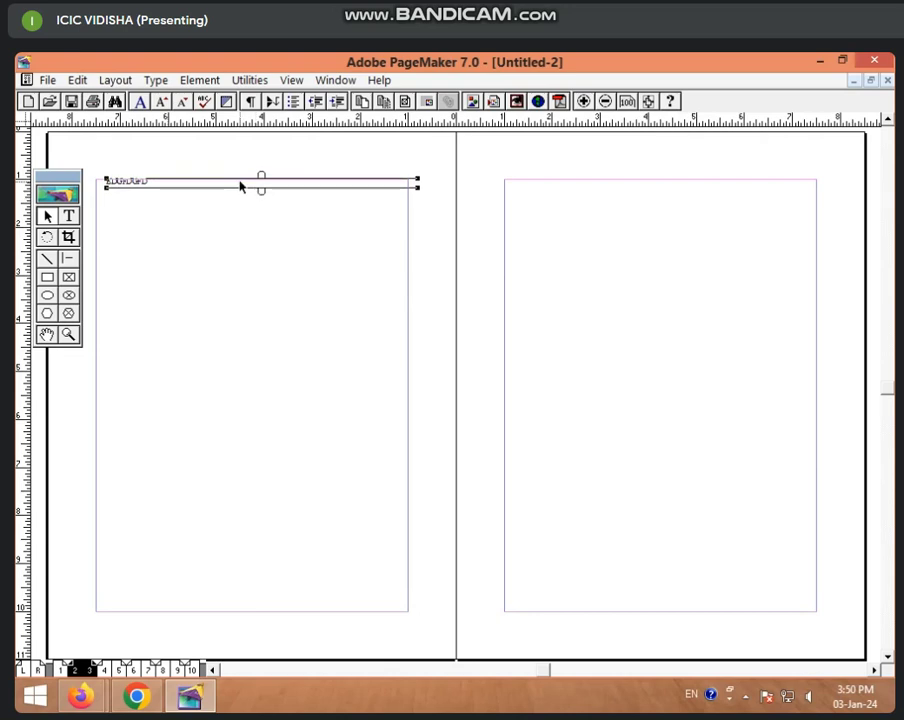
# Move the EDGFDGFD text block down into the page body and delete it.
pyautogui.moveTo(240, 184); pyautogui.dragTo(266, 136)
pyautogui.moveTo(286, 233); pyautogui.dragTo(252, 379)
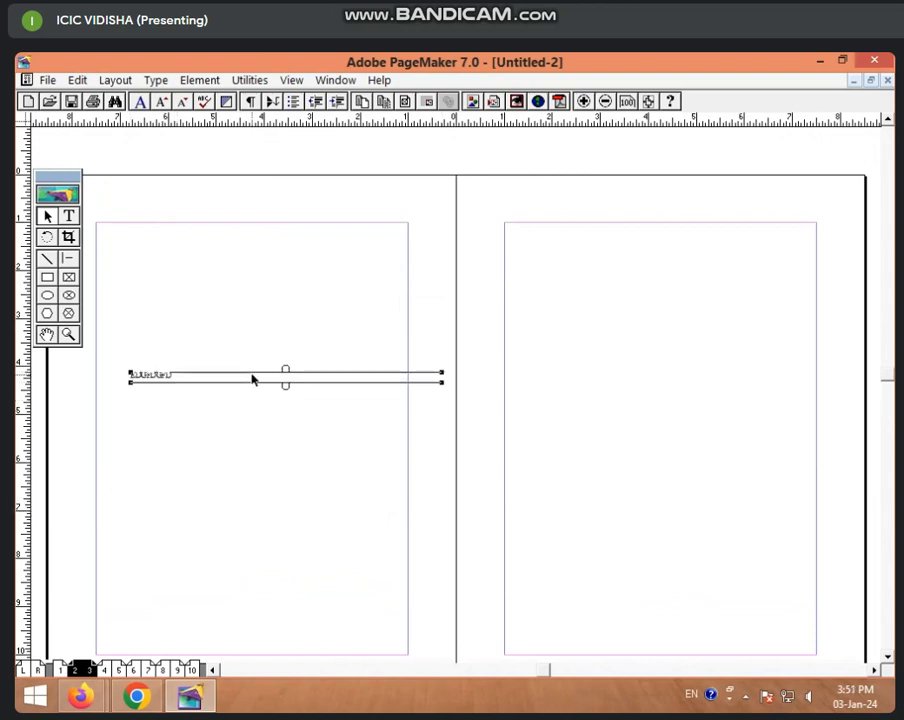
pyautogui.press('Delete')
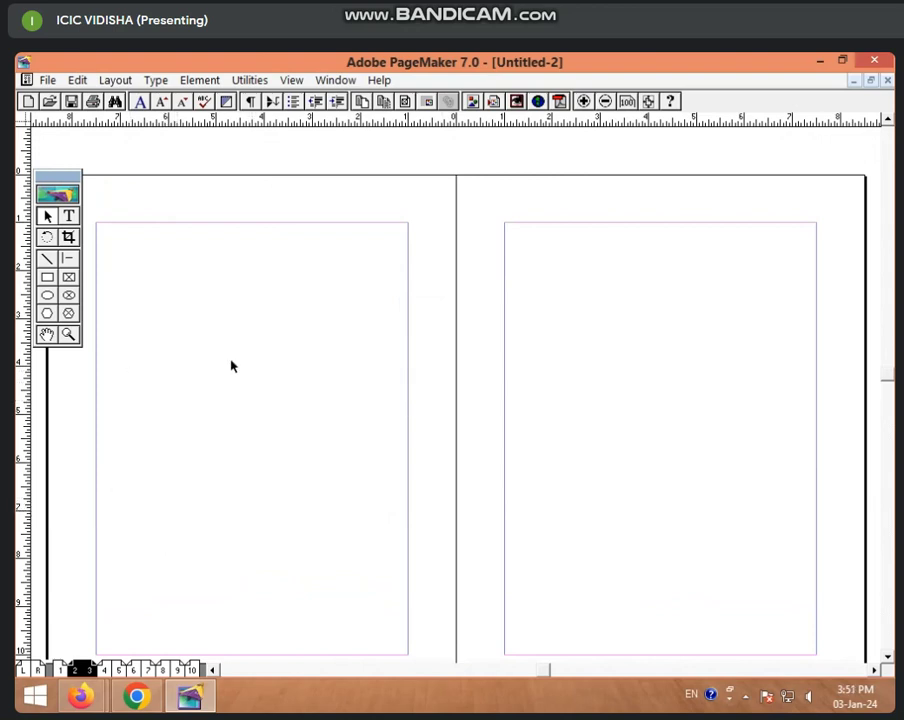
# On page 4, enter filler text lines near the top margin, including JHJ, HGJHGJ, a blank line, HJ and HG.
pyautogui.click(70, 217)
pyautogui.click(104, 668)
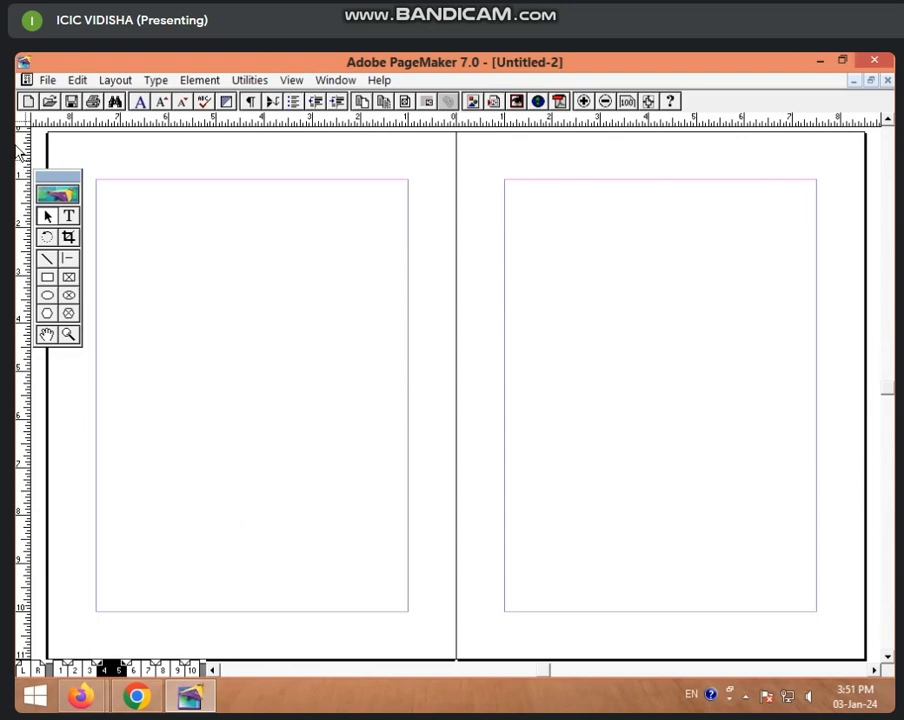
pyautogui.click(69, 217)
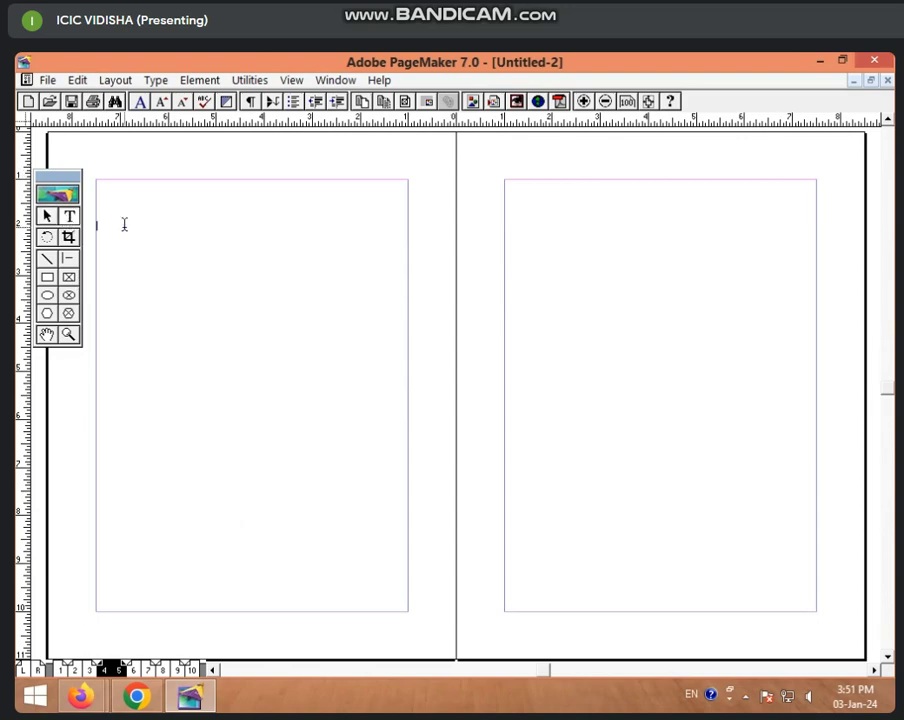
pyautogui.write('GFKLJGKLFDGLKFHH')
pyautogui.press('Return')
pyautogui.write('JHJ')
pyautogui.press('Return')
pyautogui.write('HGJHGJ')
pyautogui.press('Return')
pyautogui.press('Return')
pyautogui.write('HJ')
pyautogui.press('Return')
pyautogui.write('HG')
pyautogui.press('Return')
pyautogui.write('JGHJHGJHGJHGJHGJ')
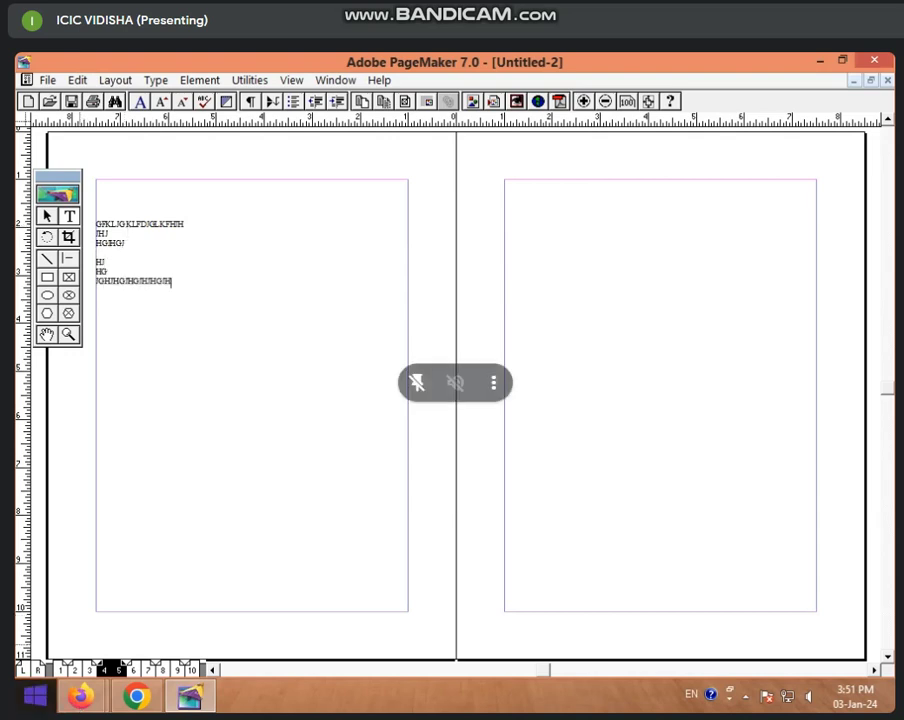
# Add a line of filler text beginning with GHGHGFH just below the bottom margin of page 4.
pyautogui.click(147, 616)
pyautogui.write('GHGHGFHGFGHGFHGFGHGF')
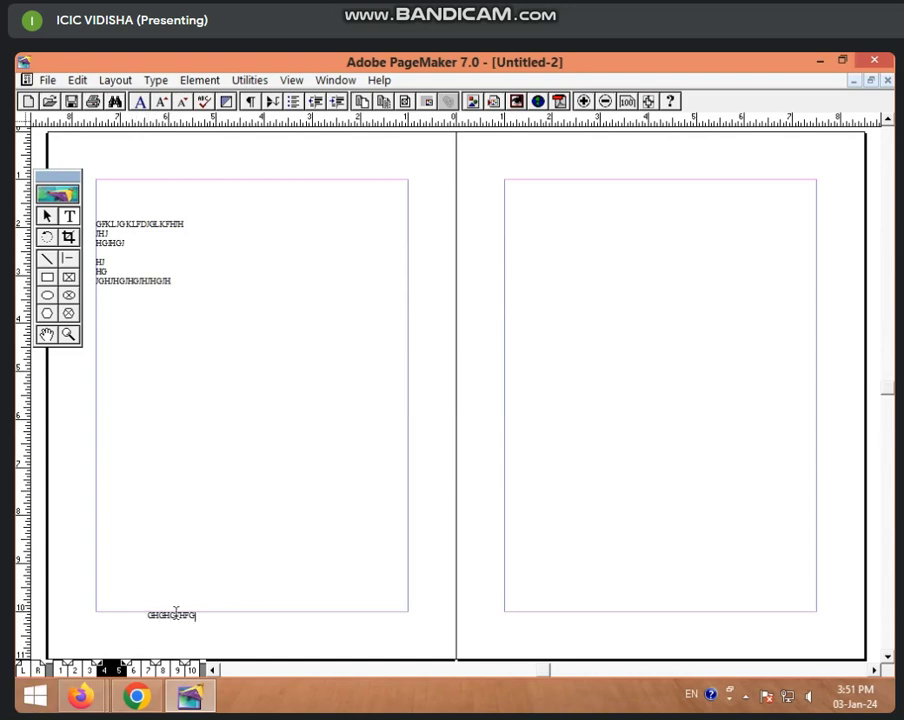
pyautogui.write('HGFHGFHGFHGFHGF GH')
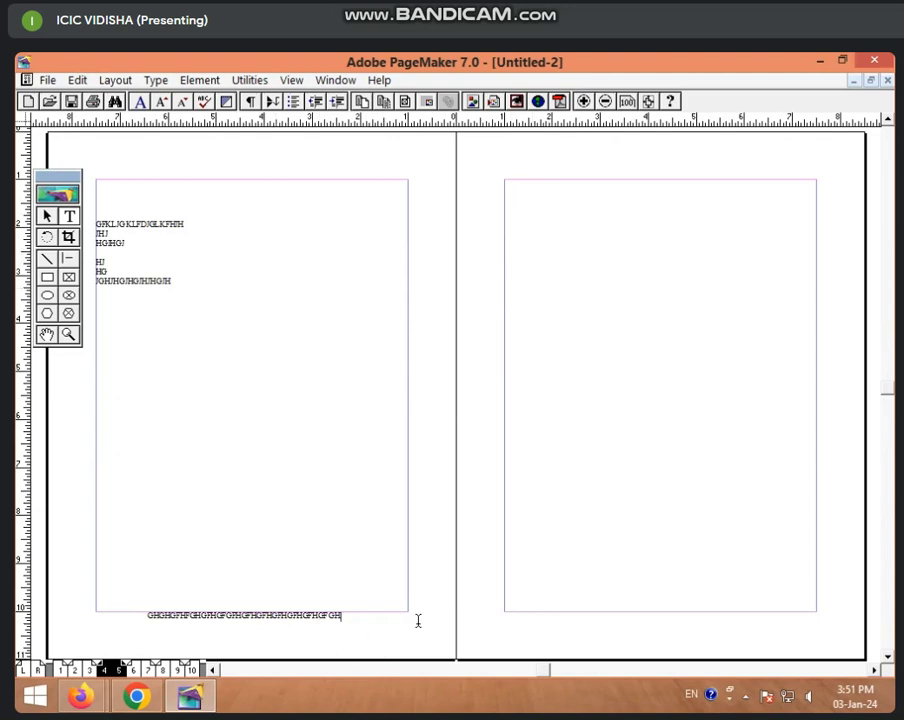
pyautogui.click(512, 186)
# Compare the first page, the last page 10 and the facing-page spread 6–7.
pyautogui.click(62, 668)
pyautogui.click(192, 668)
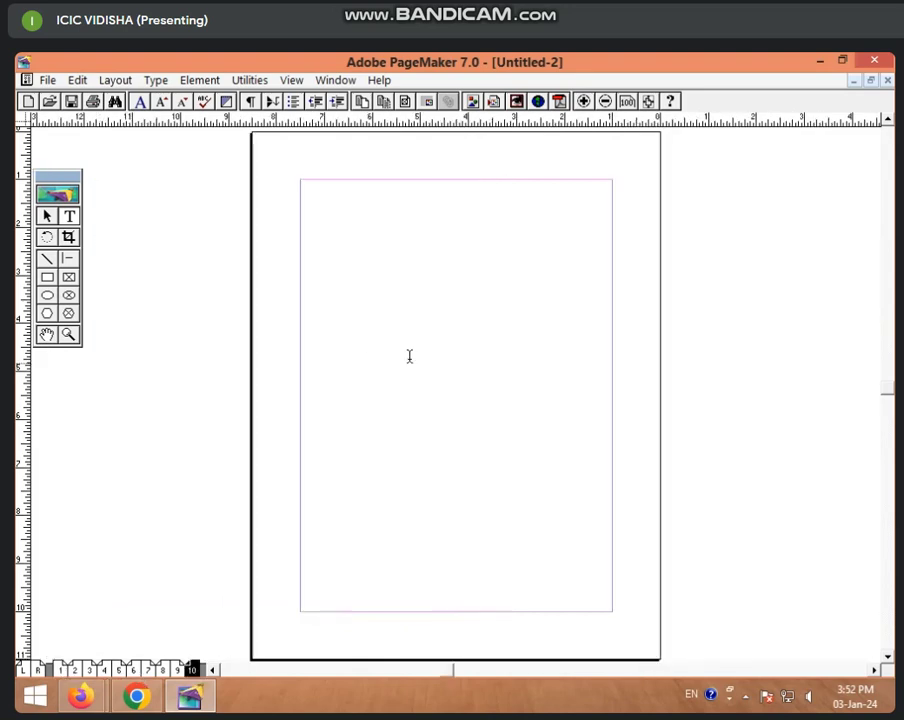
pyautogui.click(62, 670)
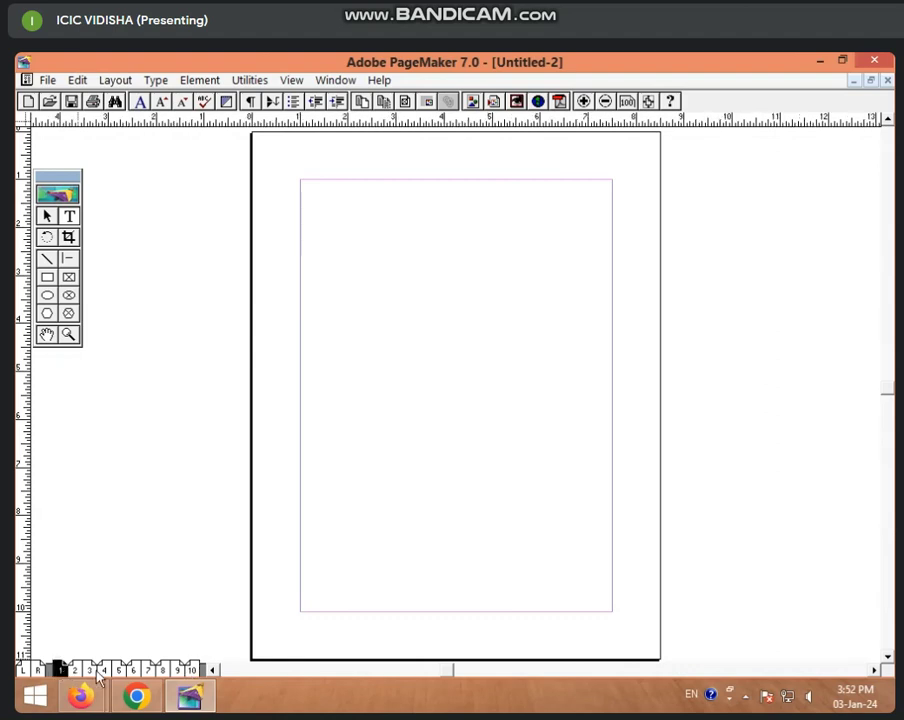
pyautogui.click(190, 670)
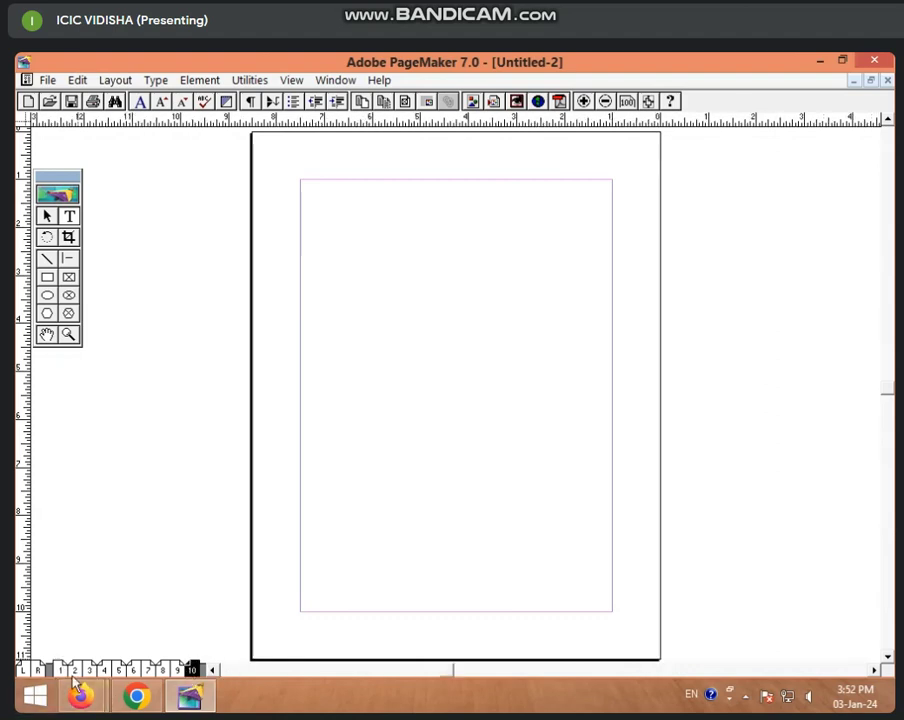
pyautogui.click(118, 671)
pyautogui.click(132, 670)
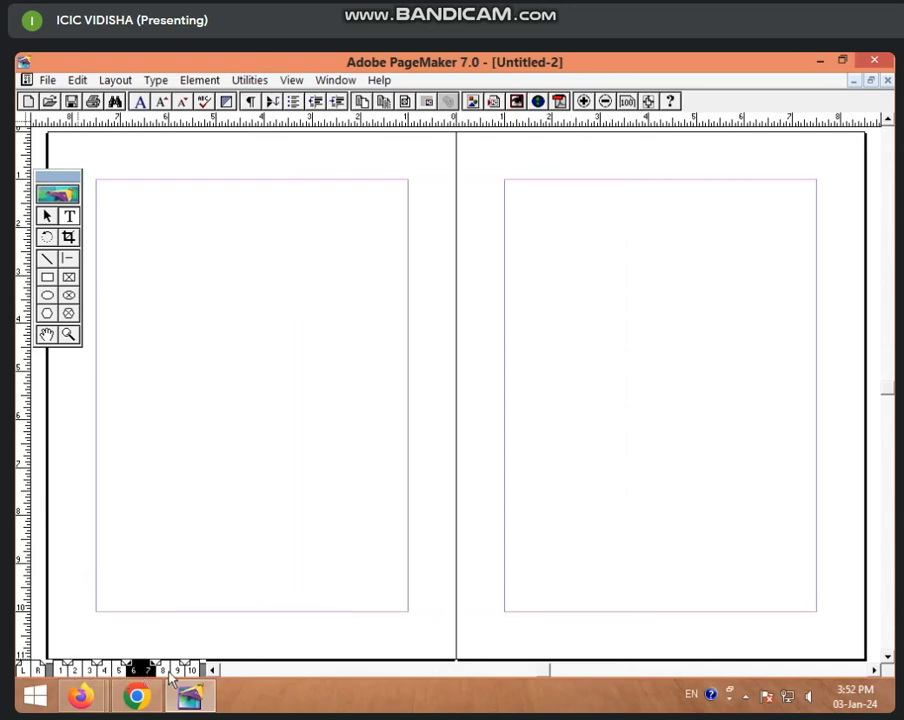
# On the left master page, add a line of filler text beginning with GFHGFFGHGFFHG about 3.5 inches down.
pyautogui.click(30, 669)
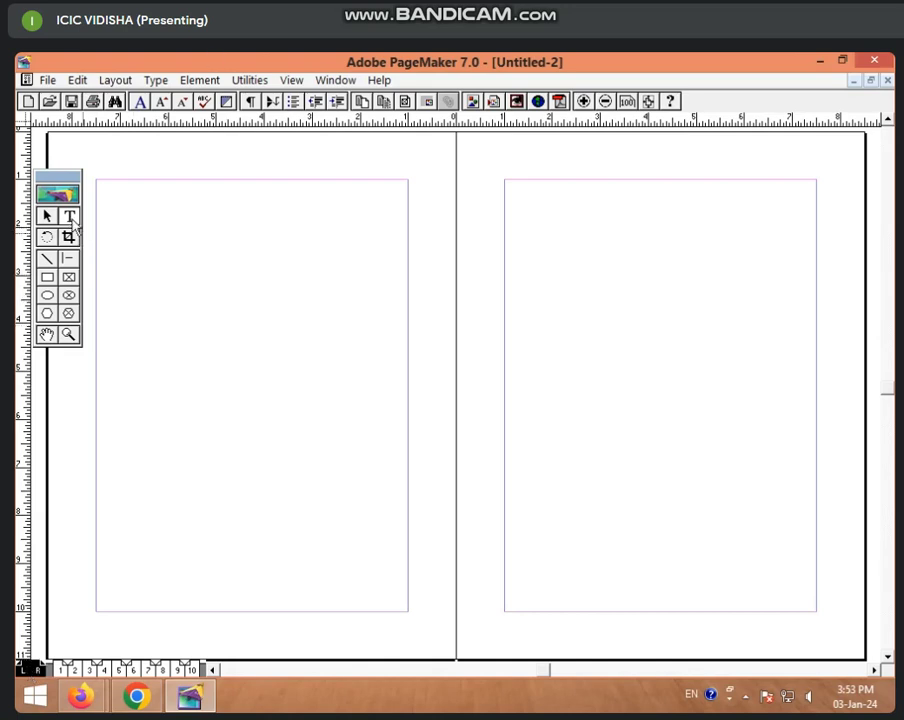
pyautogui.click(149, 298)
pyautogui.write('GFHGFFGHGFFHGFGHGF')
# Check page 1, spreads 2–3 through 8–9 and page 10 for the text placed on the left master page.
pyautogui.click(61, 669)
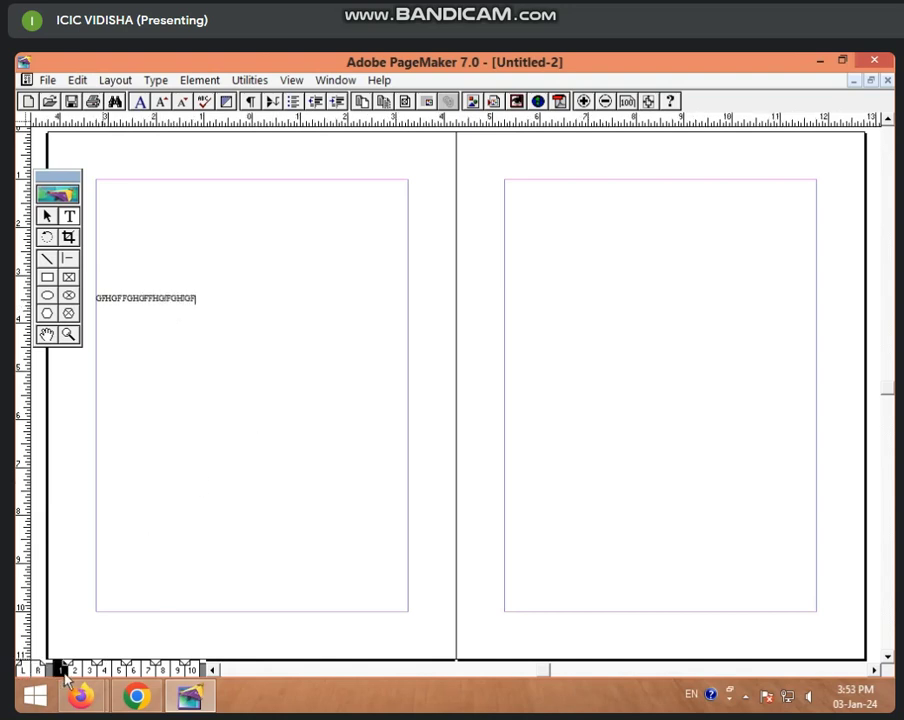
pyautogui.click(90, 670)
pyautogui.click(111, 670)
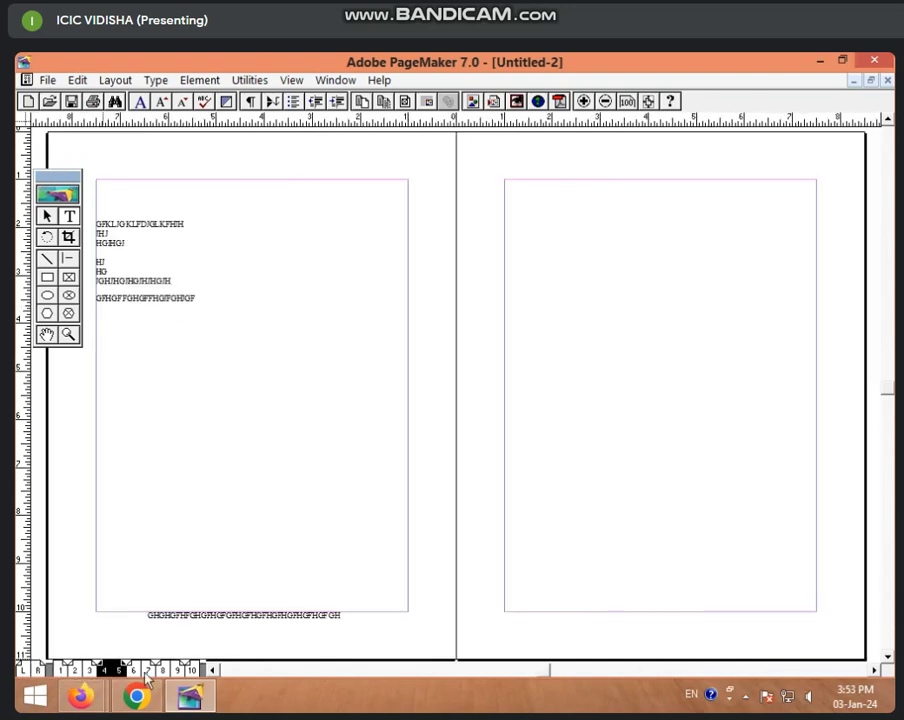
pyautogui.click(137, 670)
pyautogui.click(178, 670)
pyautogui.click(190, 670)
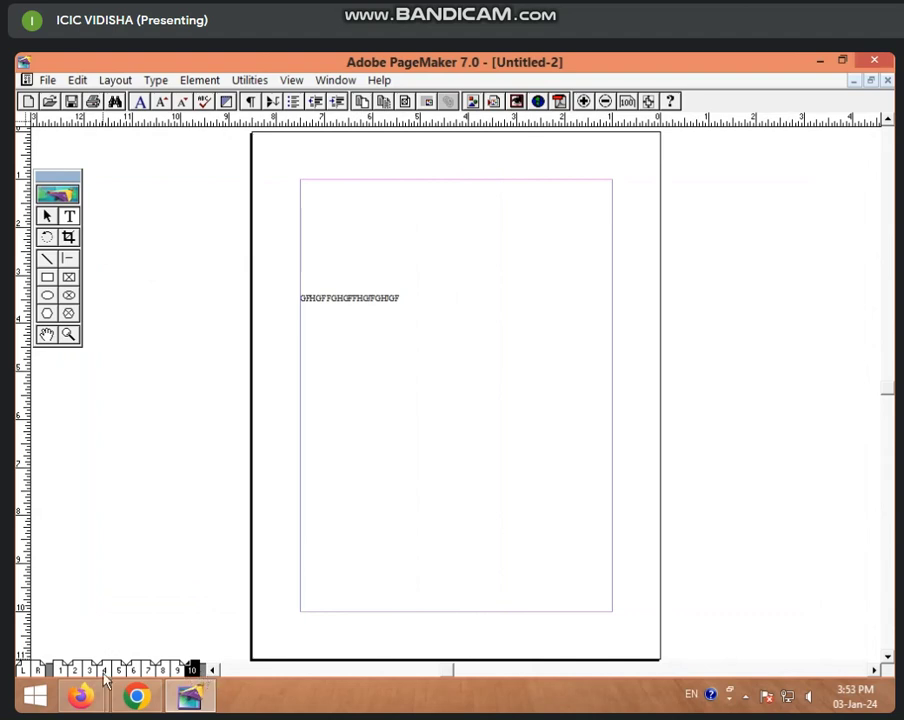
pyautogui.click(140, 670)
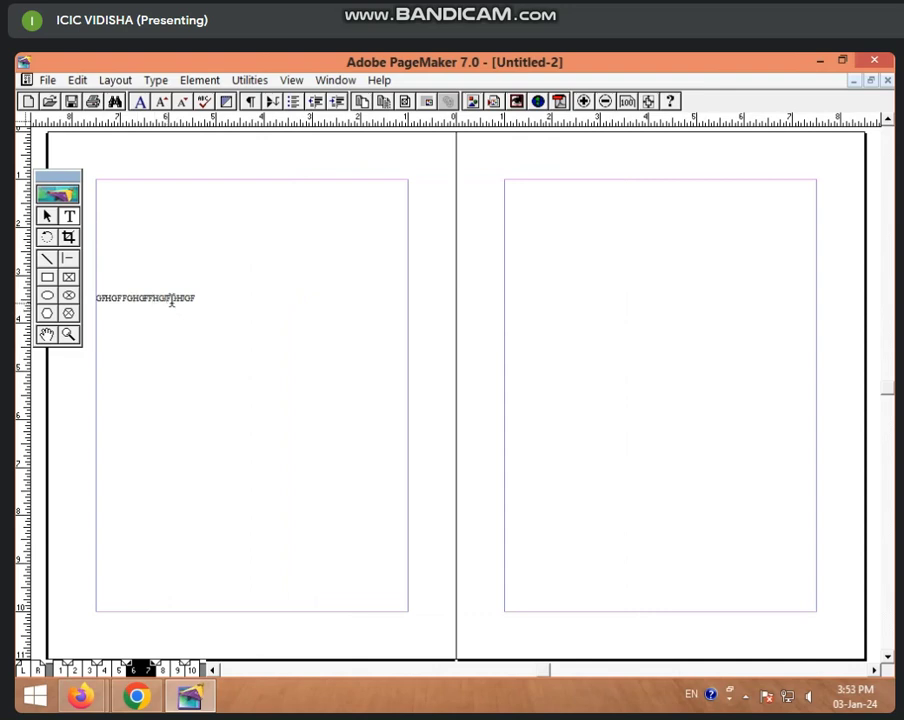
# Move the left master page's text block about 1.25 inches to the right and check its position on pages 2–3.
pyautogui.click(30, 668)
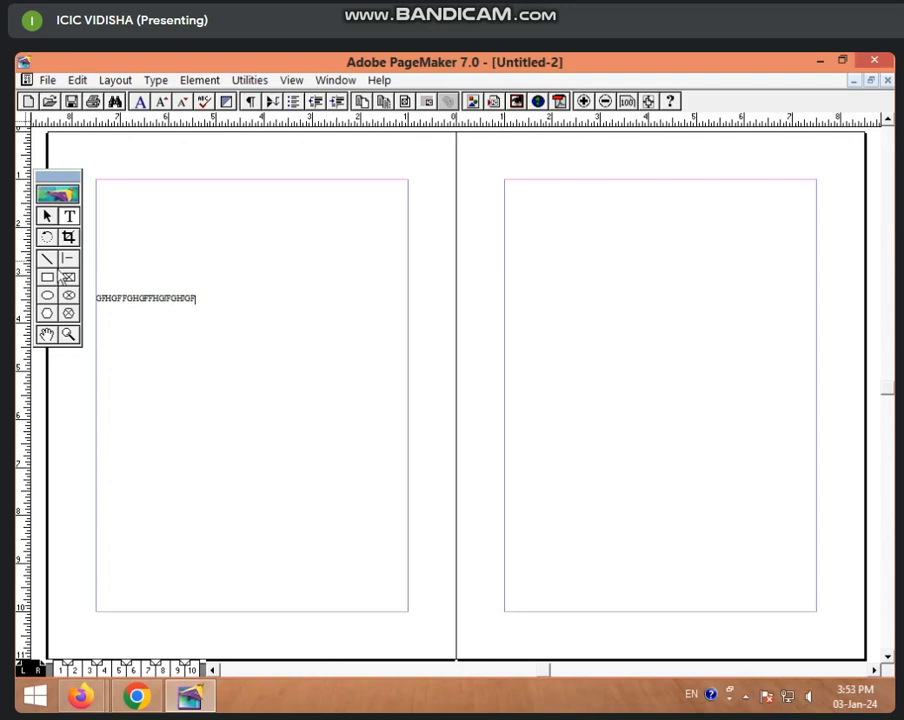
pyautogui.click(45, 215)
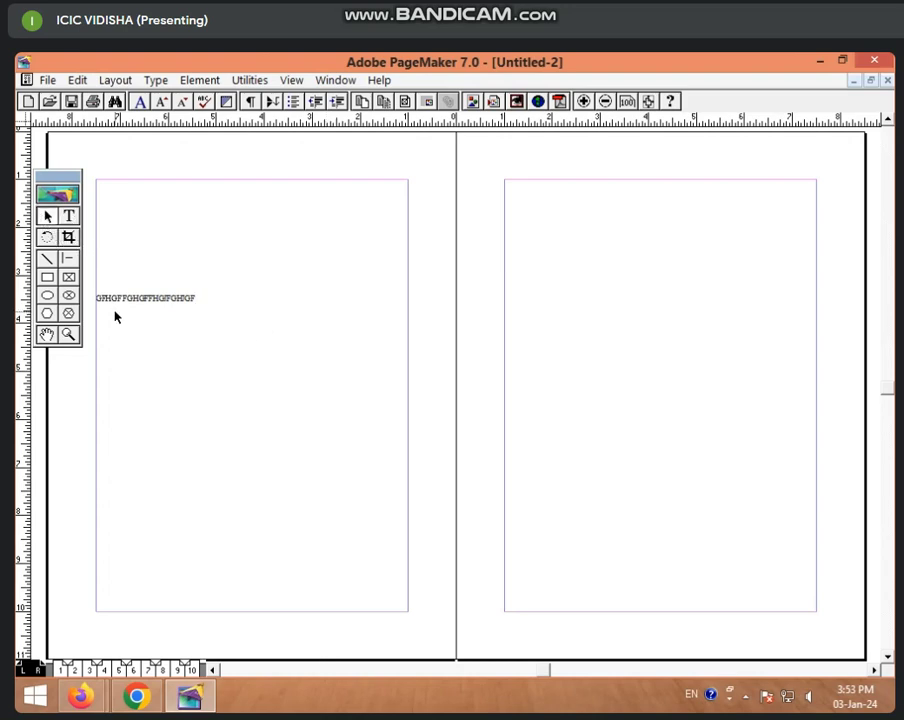
pyautogui.click(118, 304)
pyautogui.moveTo(118, 304); pyautogui.dragTo(180, 303)
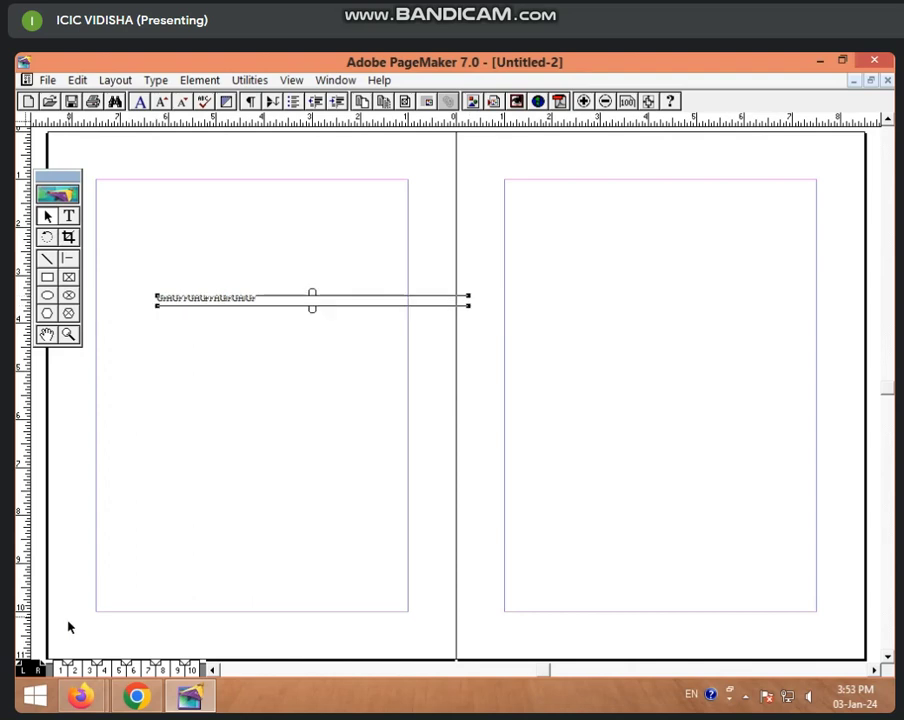
pyautogui.click(89, 670)
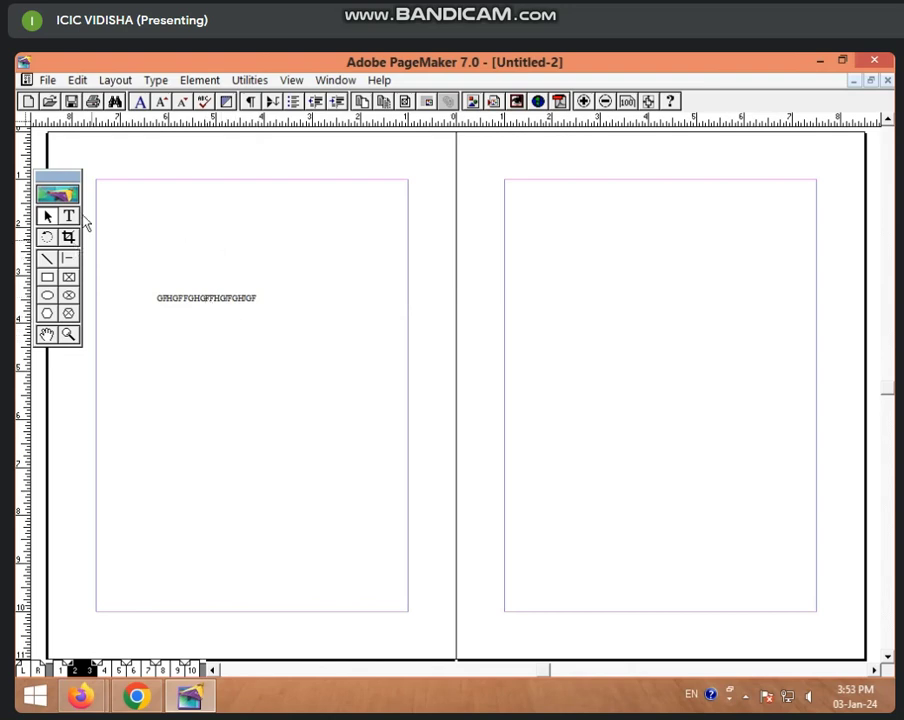
pyautogui.click(198, 261)
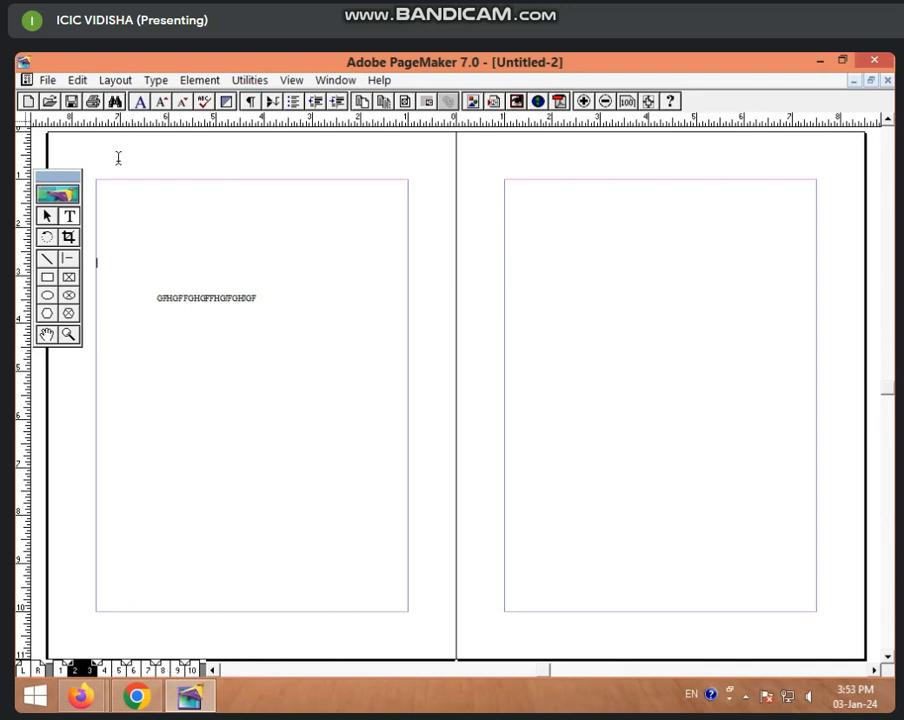
# Turn off the Double-sided option in the document setup and apply it.
pyautogui.click(48, 82)
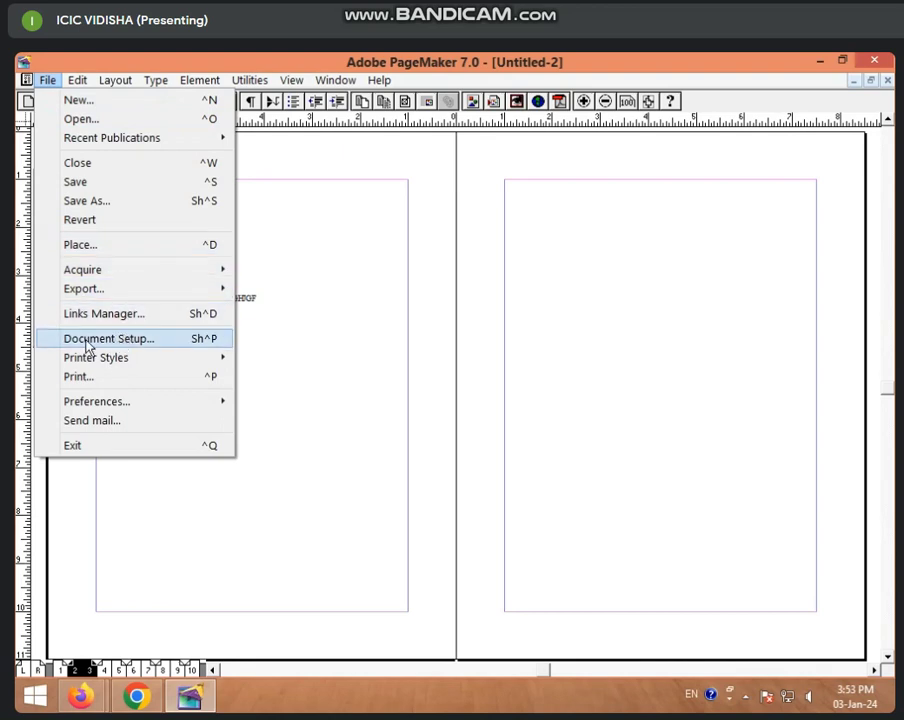
pyautogui.click(210, 345)
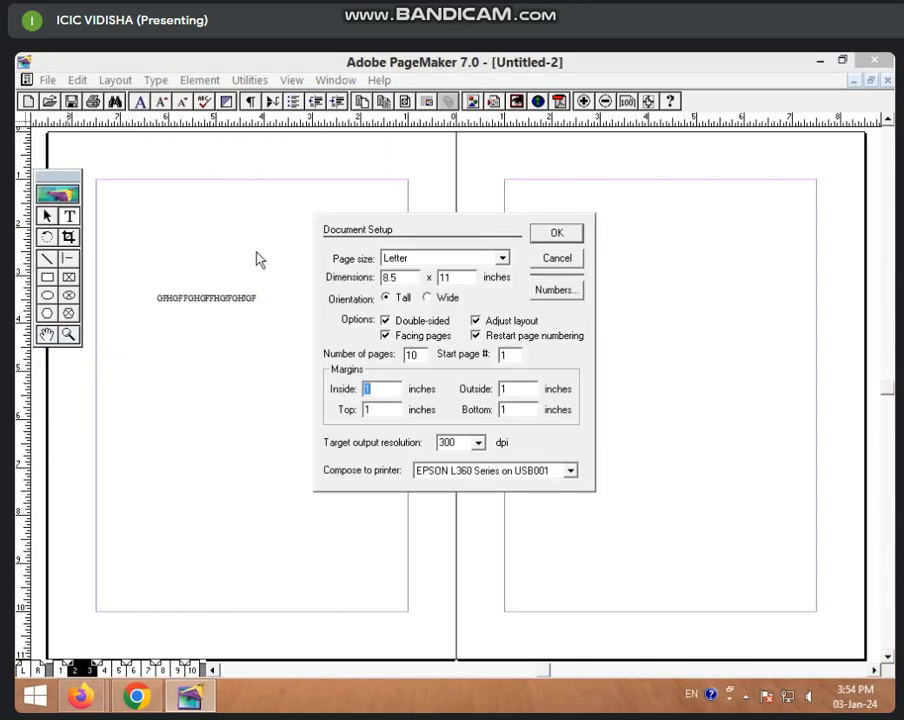
pyautogui.click(398, 322)
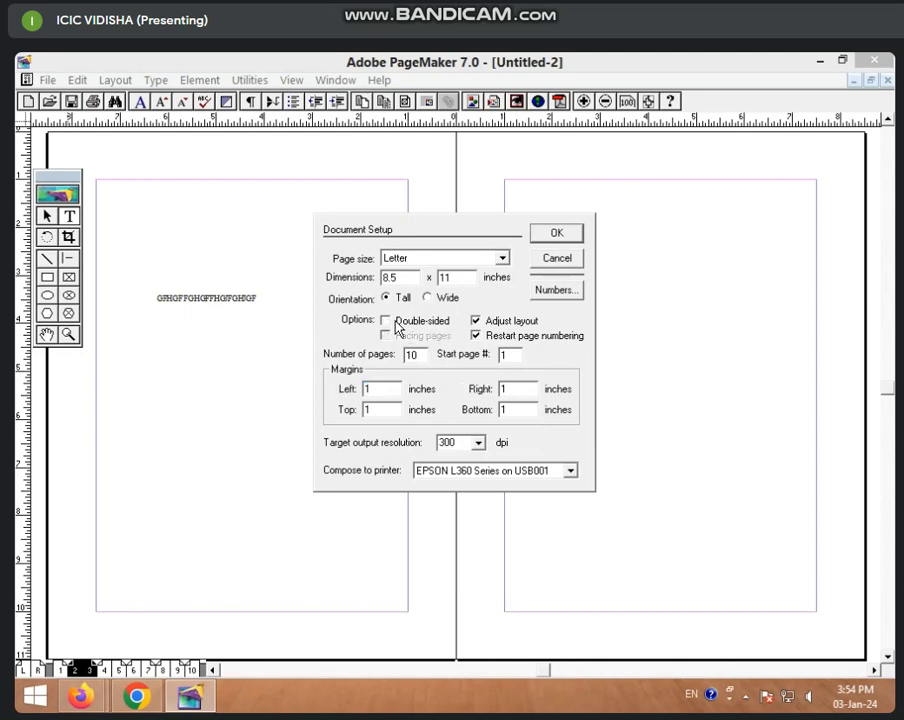
pyautogui.click(569, 233)
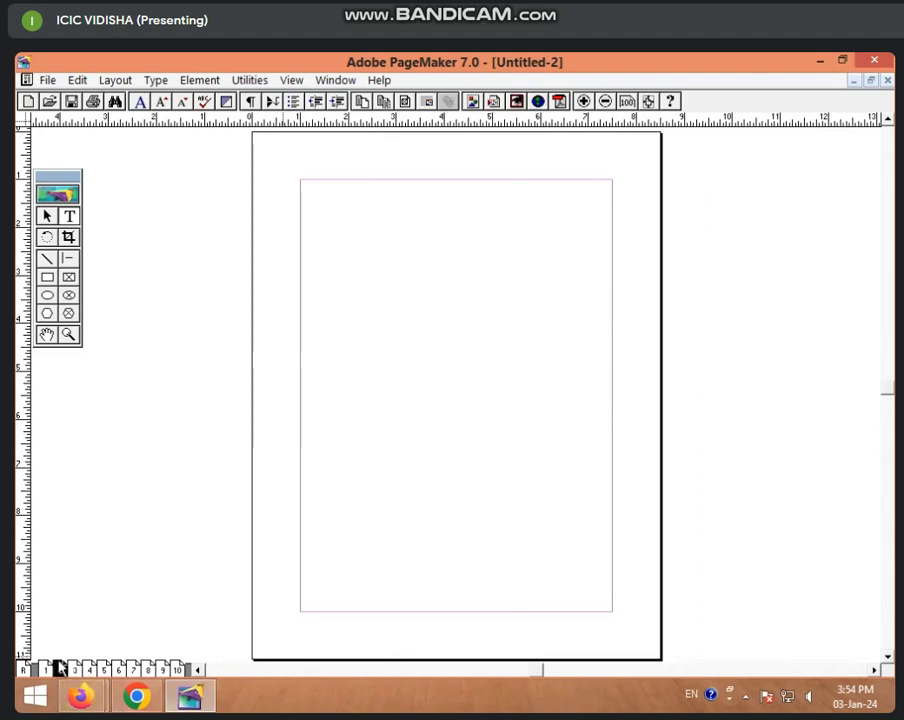
# Examine the single-page layout by visiting pages 3 to 6 and the right master page.
pyautogui.click(118, 669)
pyautogui.click(104, 669)
pyautogui.click(89, 669)
pyautogui.click(133, 669)
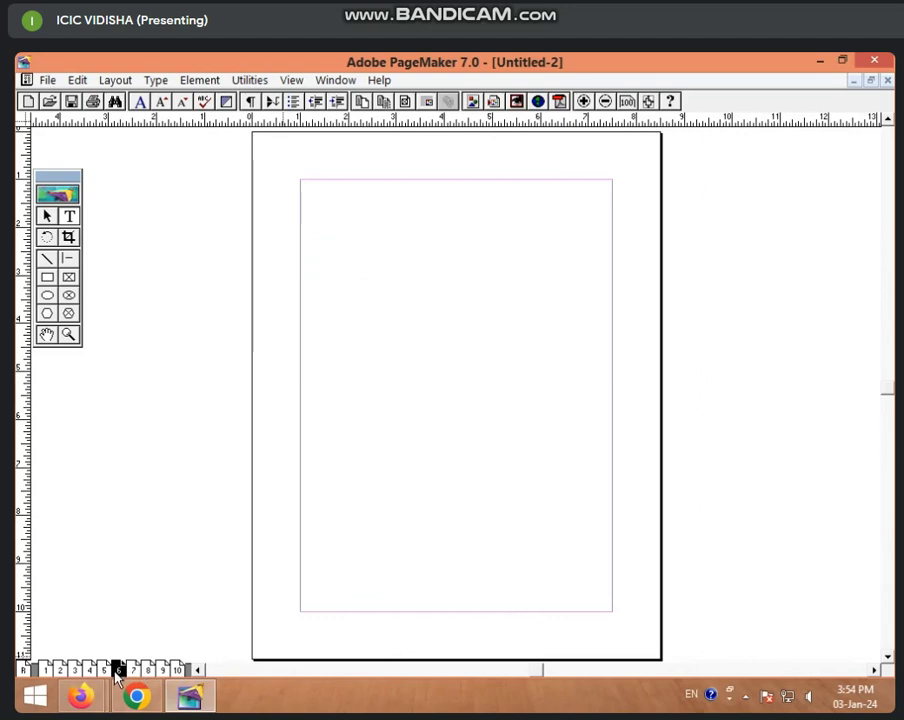
pyautogui.click(104, 669)
pyautogui.click(89, 669)
pyautogui.click(75, 669)
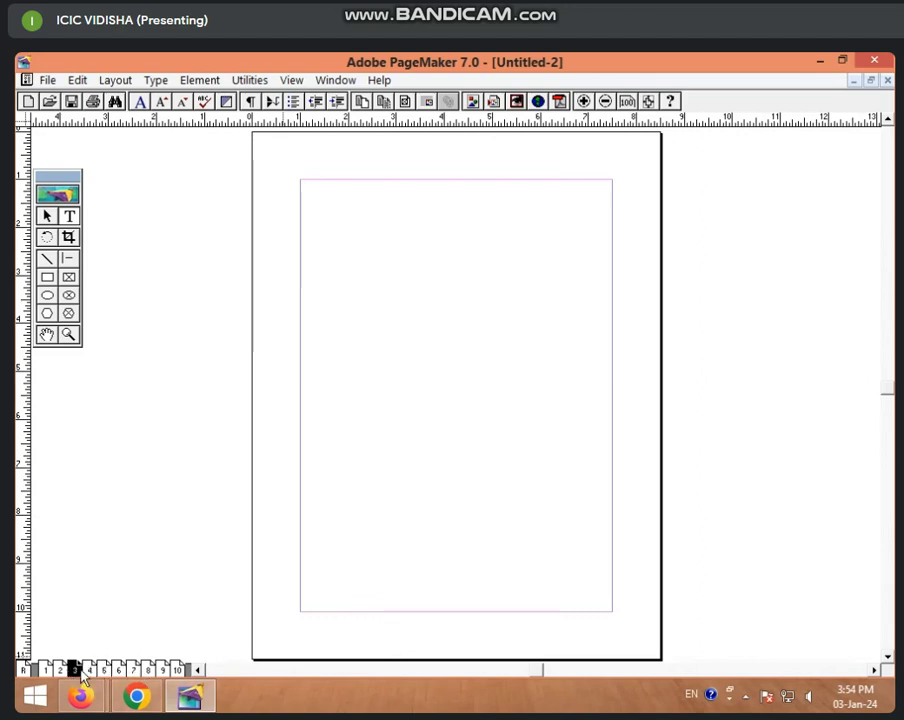
pyautogui.click(89, 669)
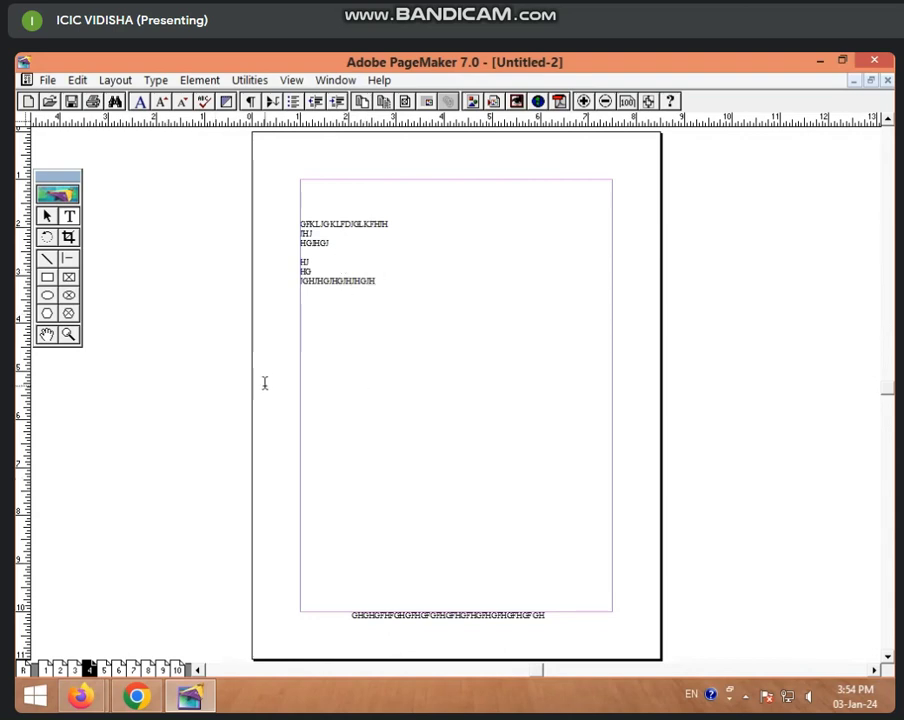
pyautogui.click(22, 669)
pyautogui.click(103, 669)
pyautogui.click(118, 669)
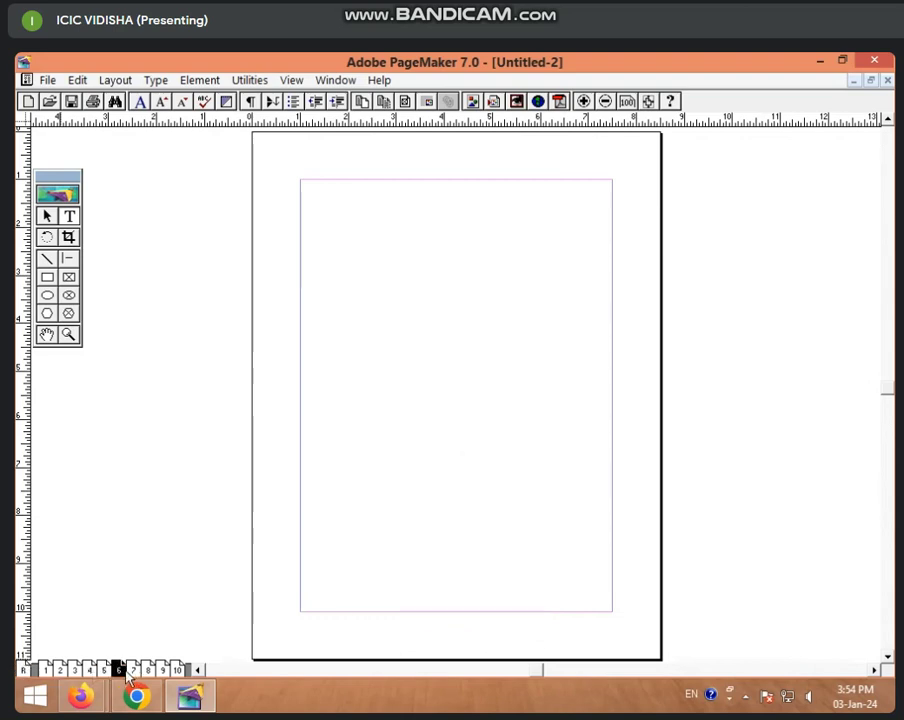
# Check single-sided pages 7 to 10 for any text from the left master page.
pyautogui.click(133, 669)
pyautogui.click(147, 669)
pyautogui.click(162, 669)
pyautogui.click(177, 669)
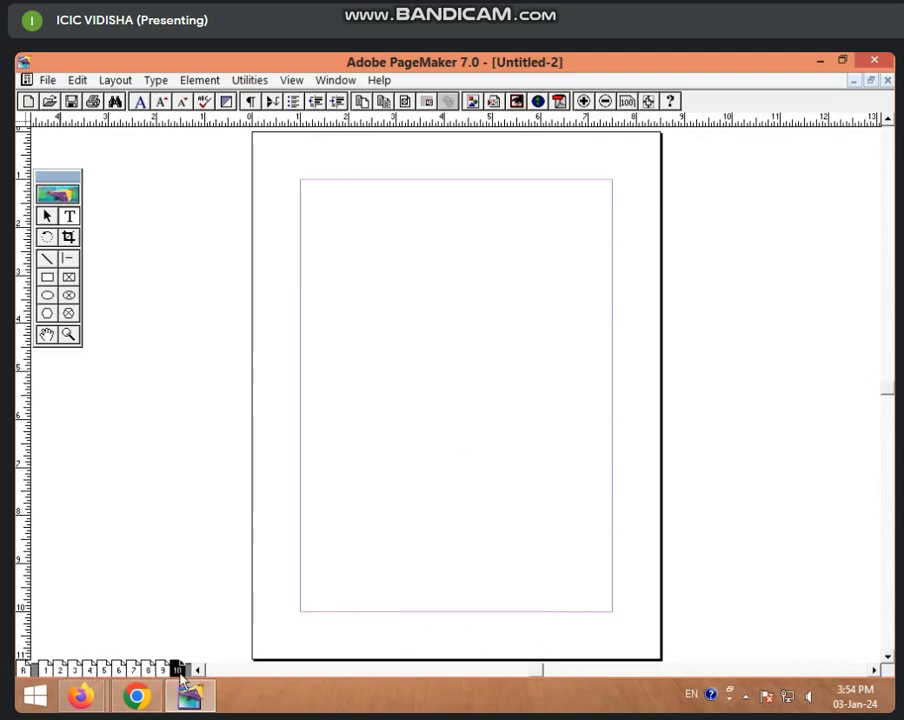
# Turn the Double-sided option back on in the document setup and check the master text on the master pages and on spread 8–9.
pyautogui.hotkey('ctrl', 'shift', 'p')
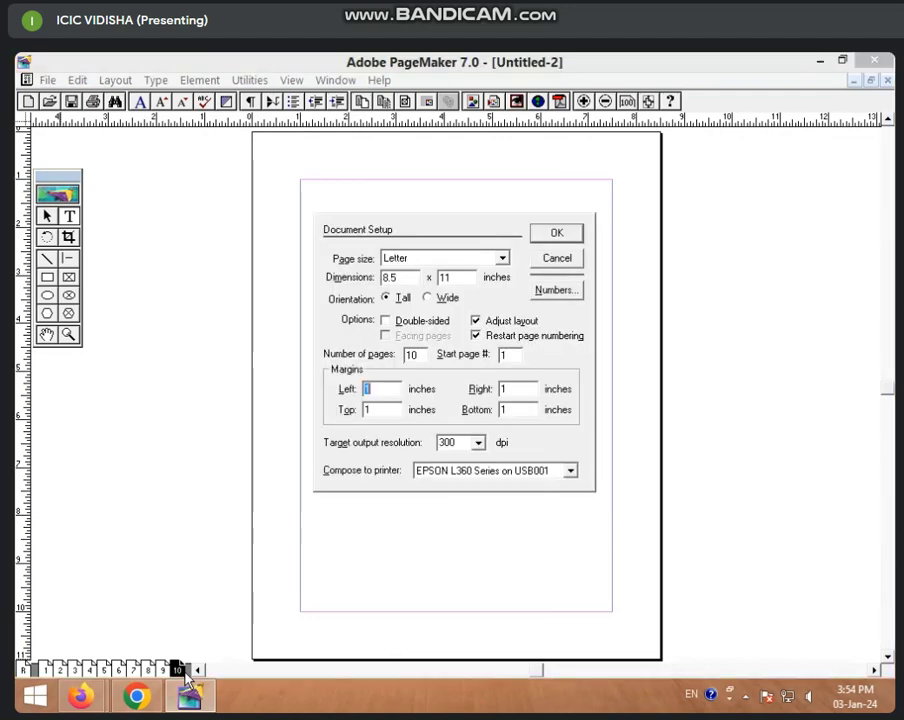
pyautogui.click(413, 324)
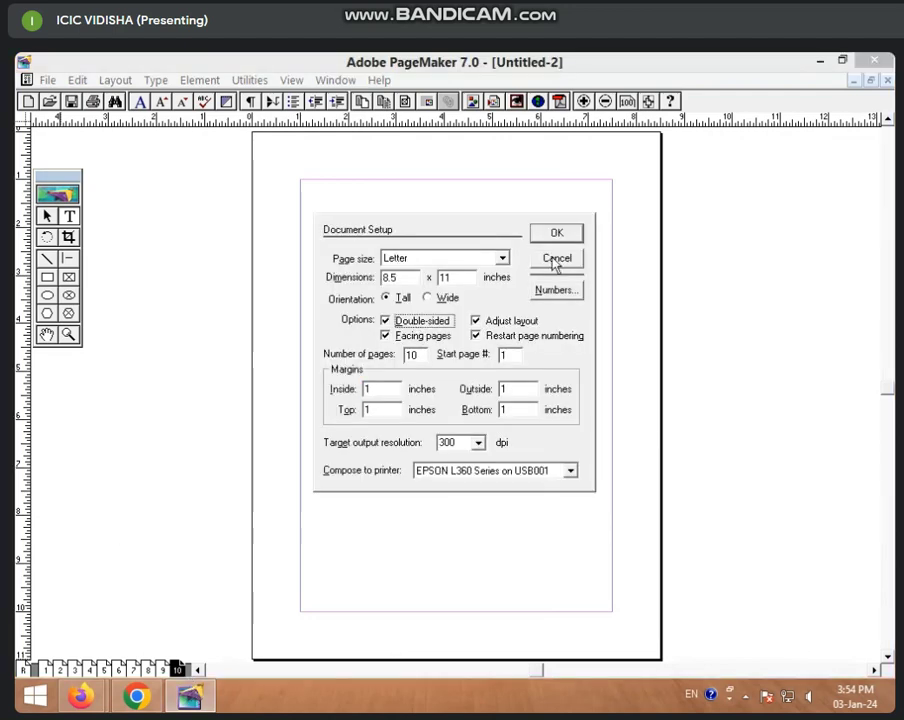
pyautogui.click(576, 236)
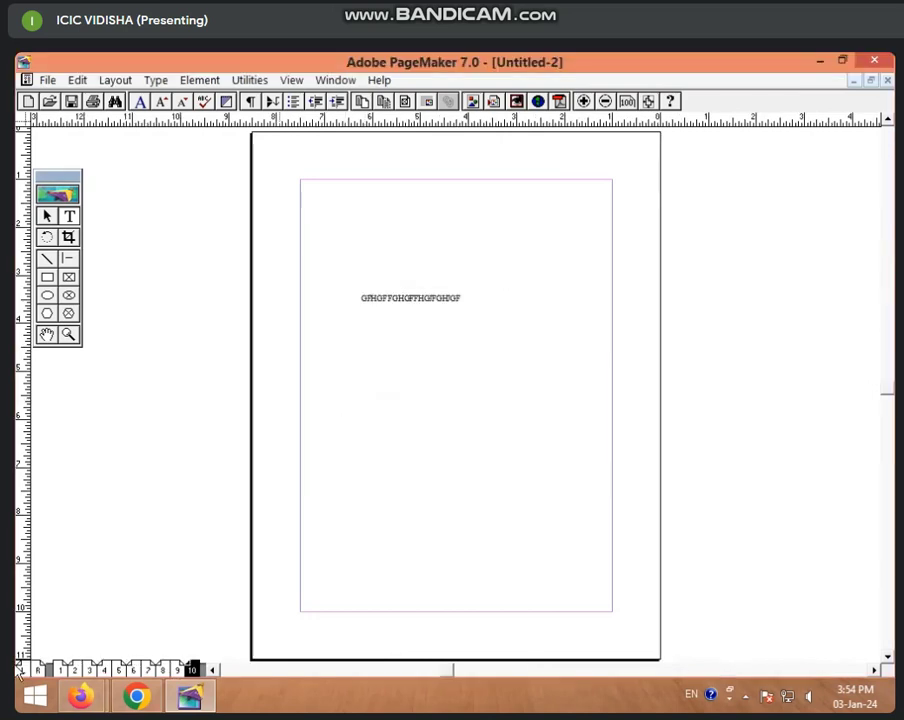
pyautogui.click(76, 669)
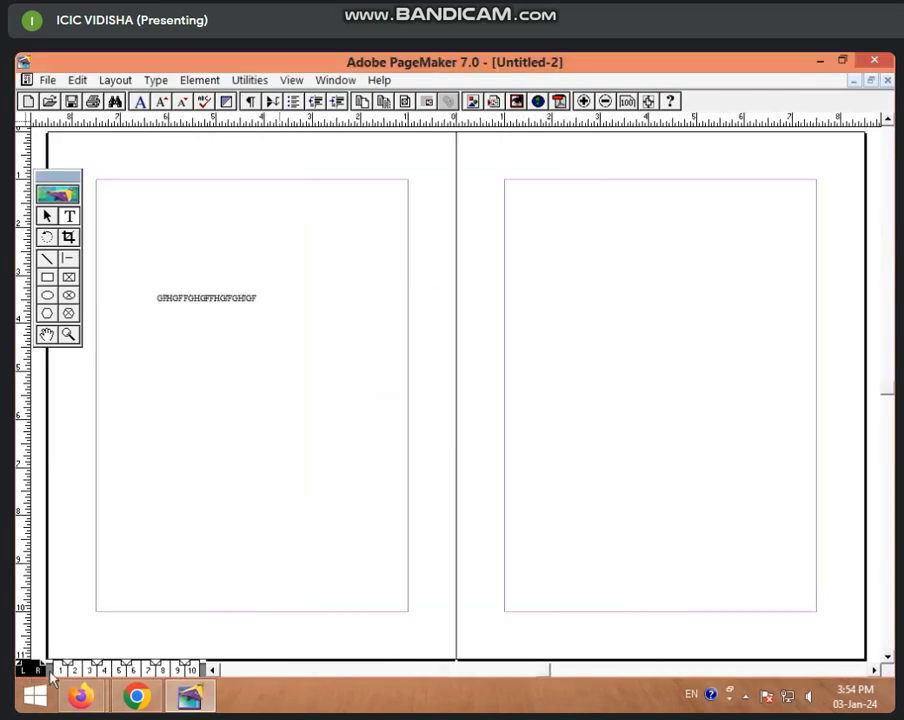
pyautogui.click(120, 669)
pyautogui.click(160, 669)
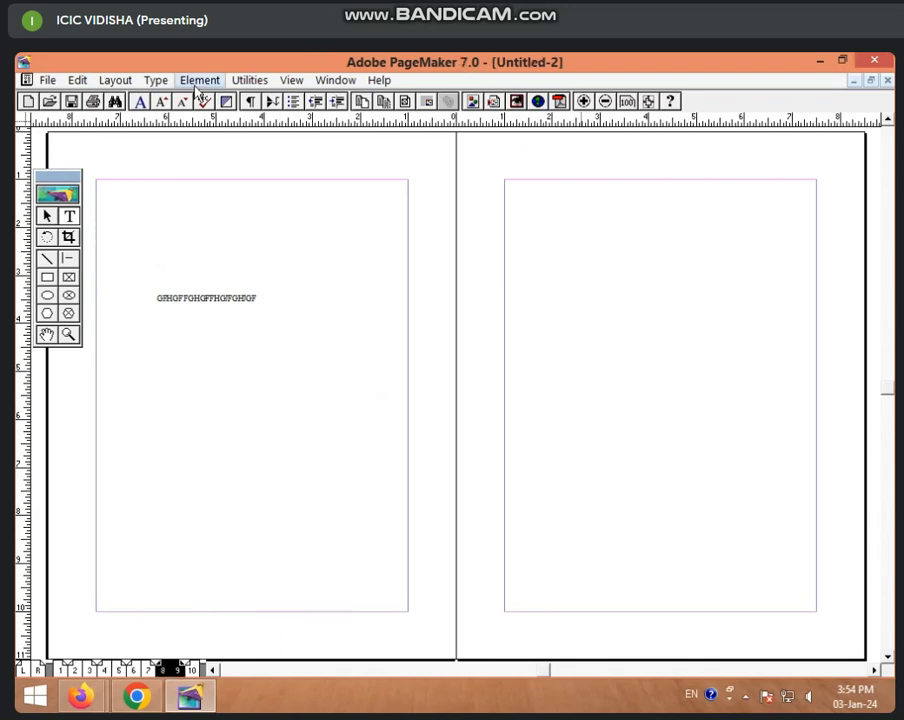
# Set the number of pages to 20 in the document setup and apply it, keeping the Letter page size.
pyautogui.click(47, 80)
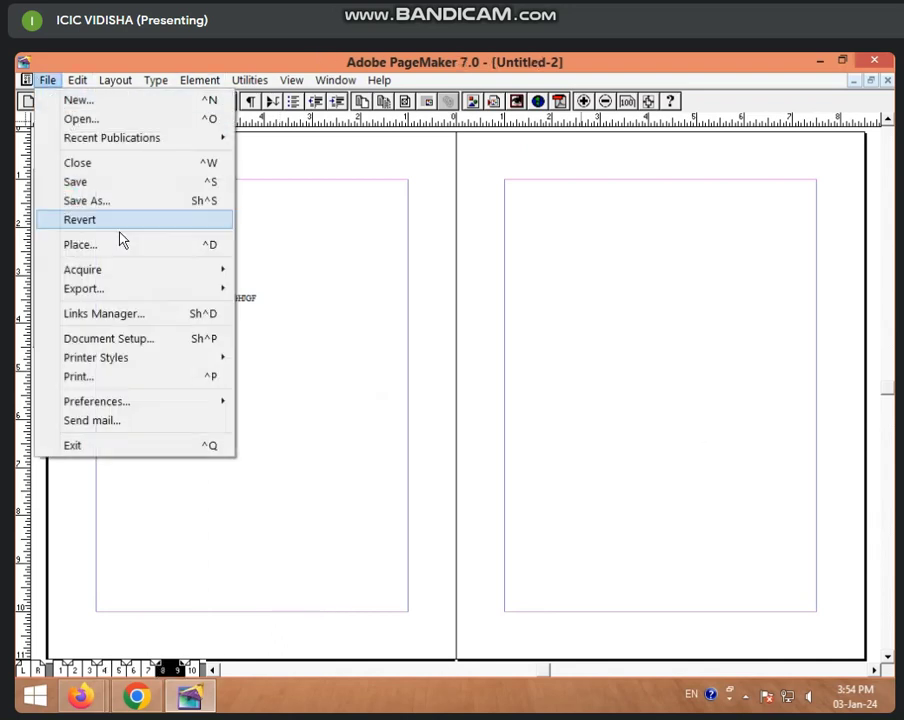
pyautogui.moveTo(115, 80)
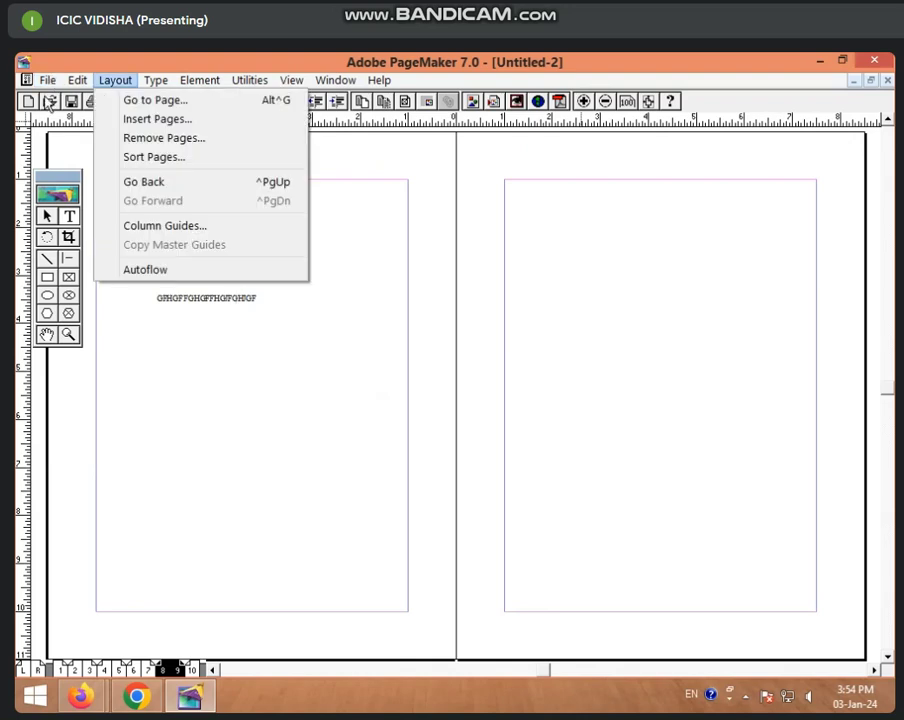
pyautogui.moveTo(47, 80)
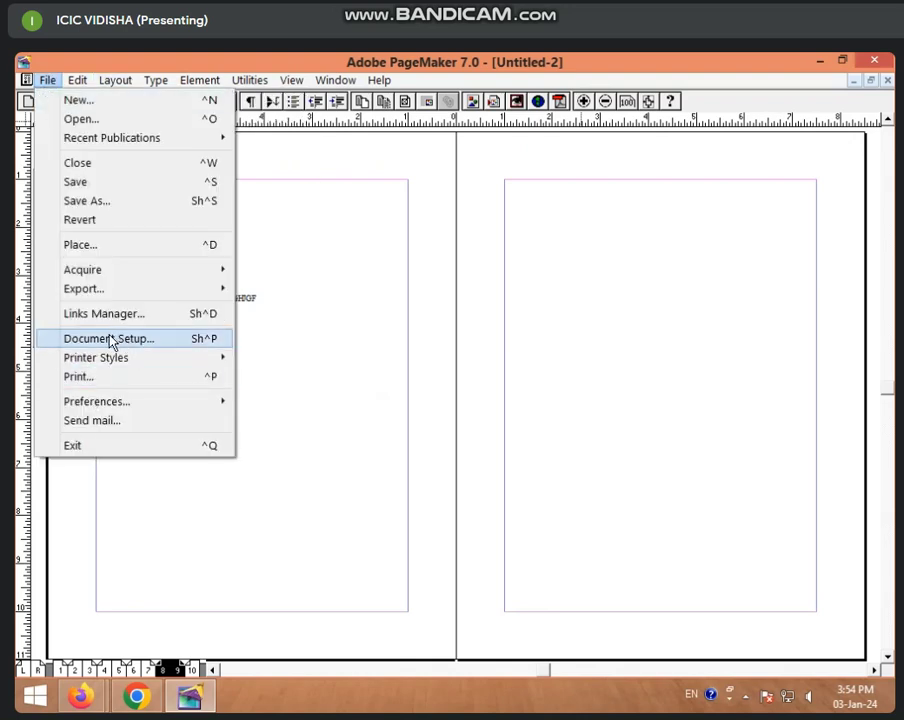
pyautogui.click(203, 343)
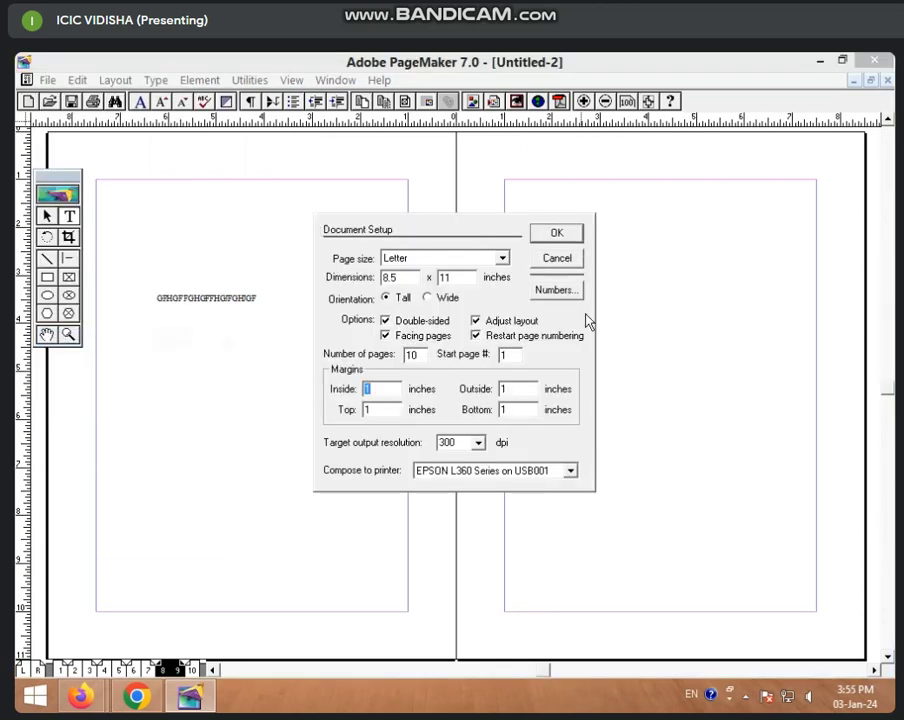
pyautogui.click(455, 261)
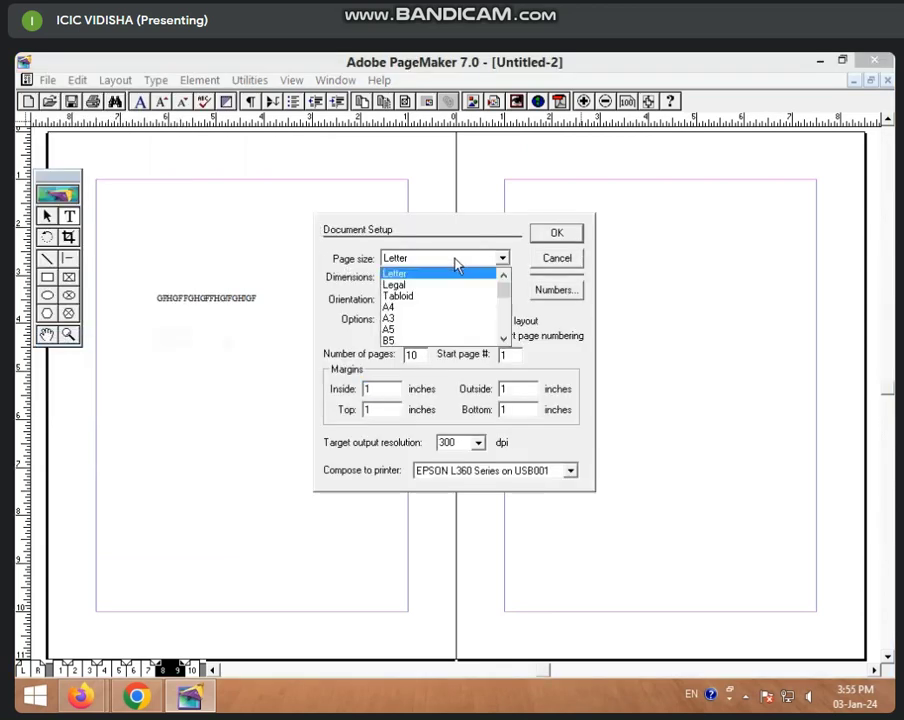
pyautogui.click(455, 260)
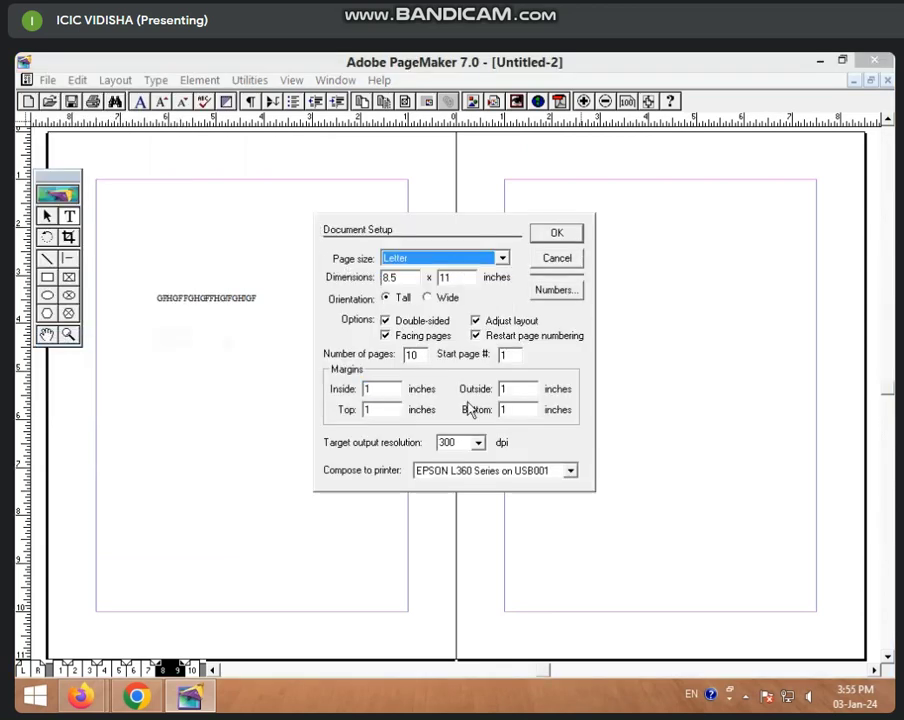
pyautogui.doubleClick(415, 355)
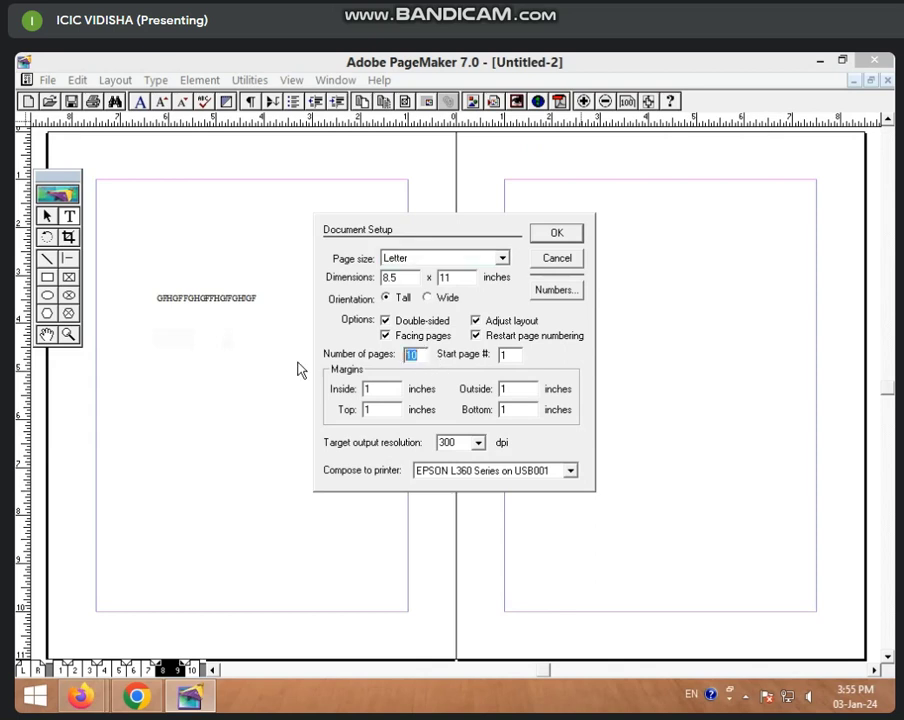
pyautogui.write('2')
pyautogui.click(557, 233)
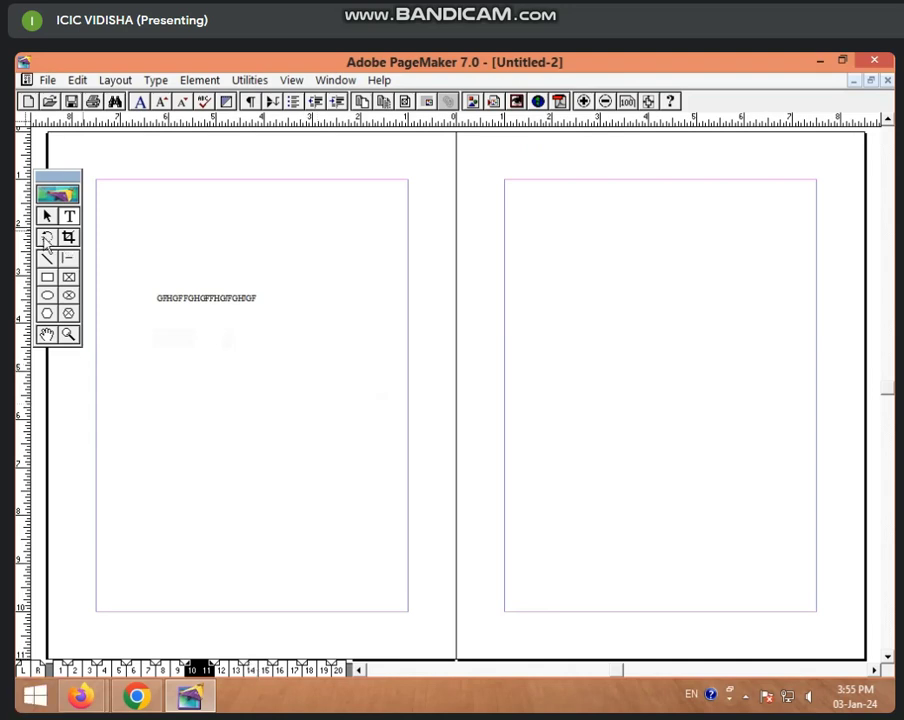
# Add the sample text "GHGFFHGFHGFHGFJHJHGUJ" on page 10 below the master page text.
pyautogui.click(72, 216)
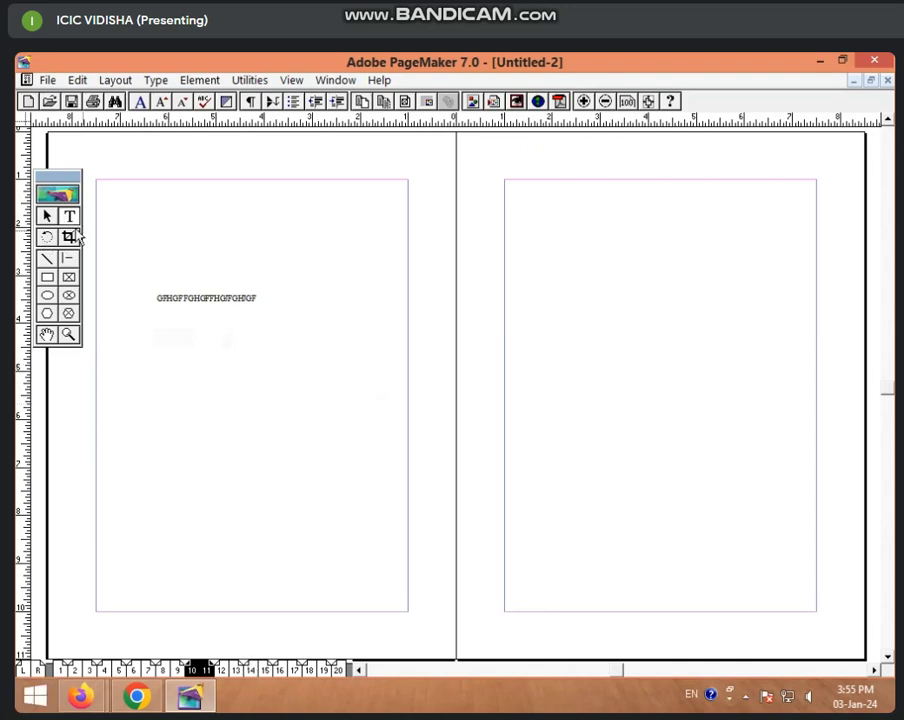
pyautogui.click(186, 364)
pyautogui.write('GHGF FHGFHGF')
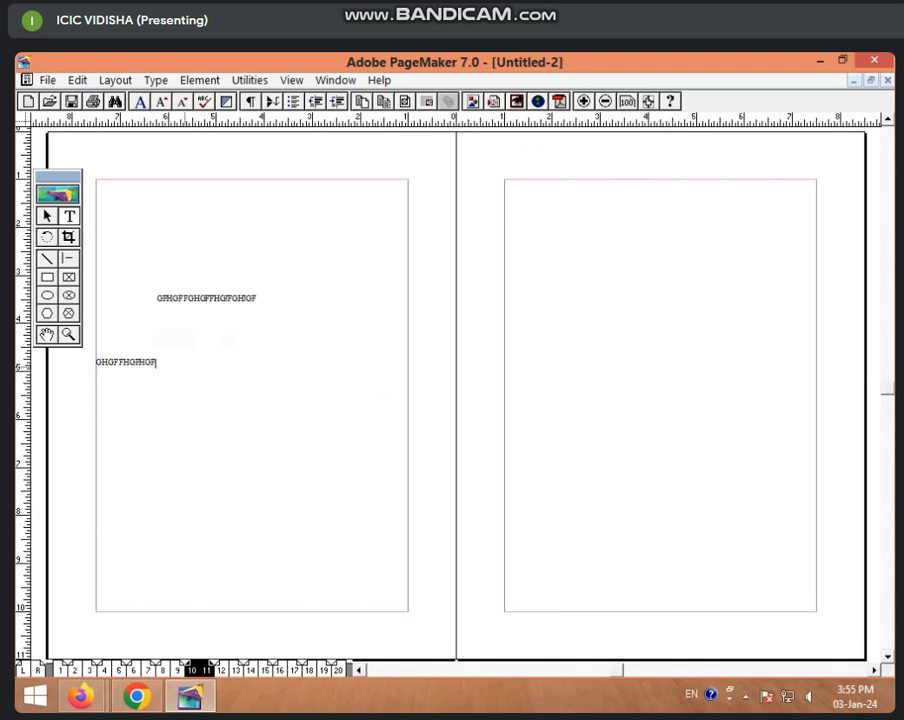
pyautogui.write('HGFHJHGUJ')
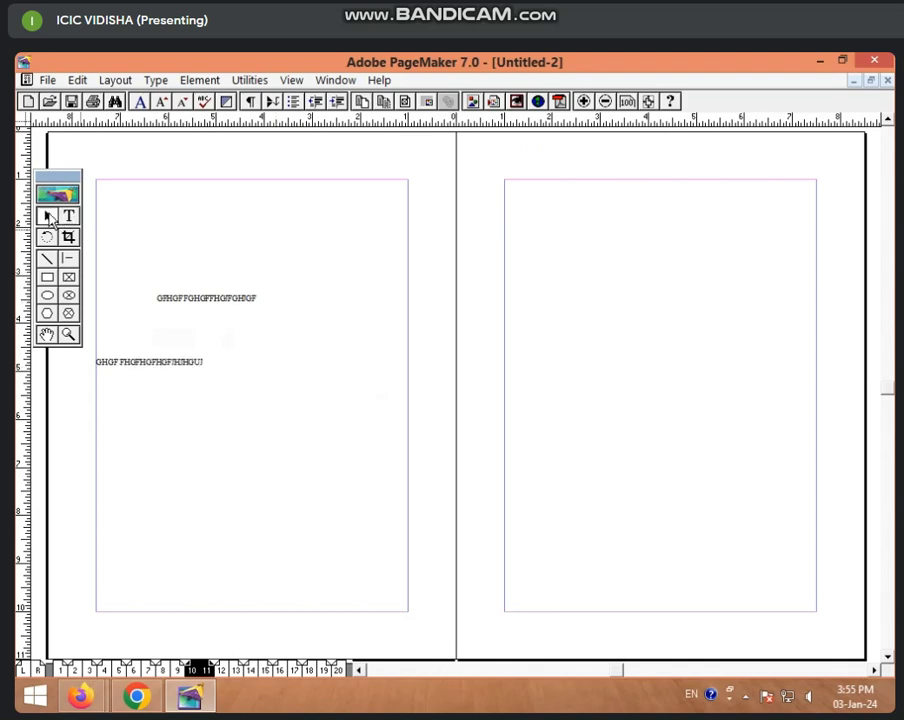
# Move the new text block on page 10 above the master text, about 2 inches below the page's top edge.
pyautogui.click(49, 217)
pyautogui.moveTo(122, 368); pyautogui.dragTo(124, 184)
pyautogui.click(158, 258)
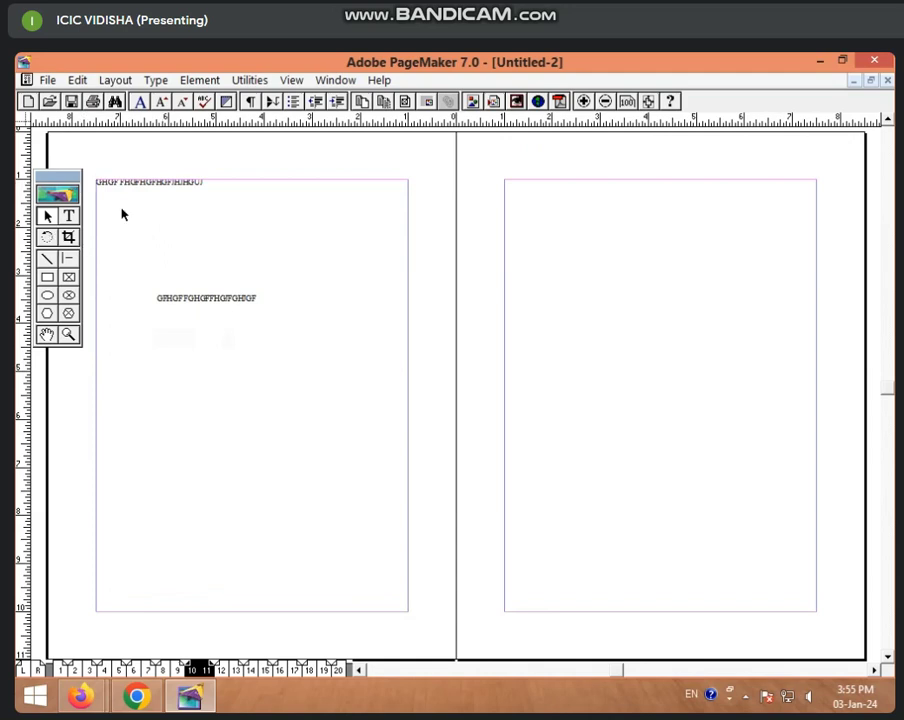
pyautogui.moveTo(128, 190); pyautogui.dragTo(144, 232)
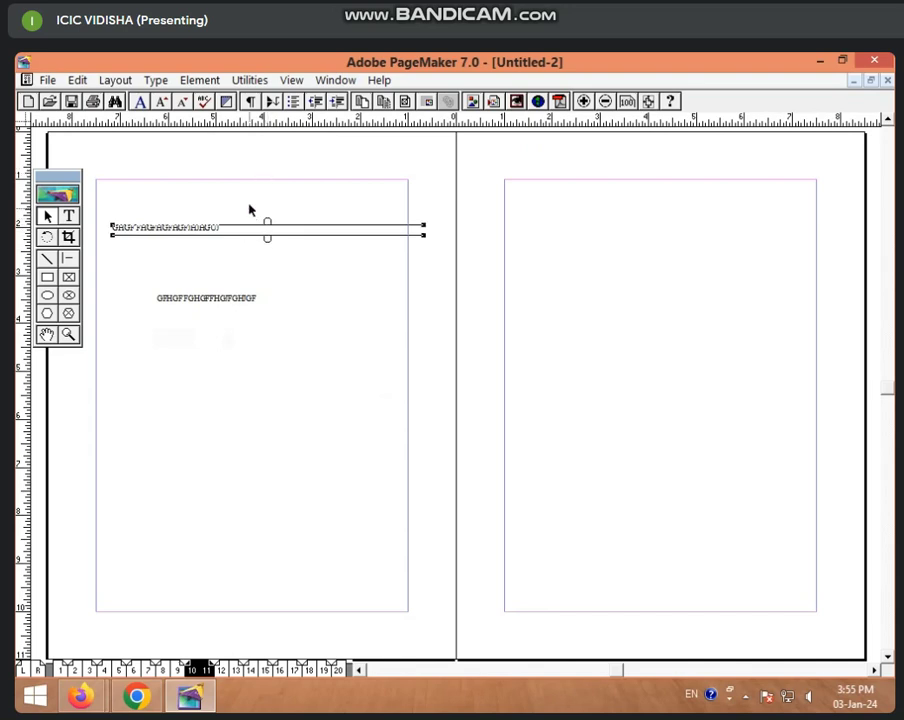
# Rotate page 10's new text block to an upside-down slope of about 30 degrees and move it down about 3.5 inches.
pyautogui.click(52, 241)
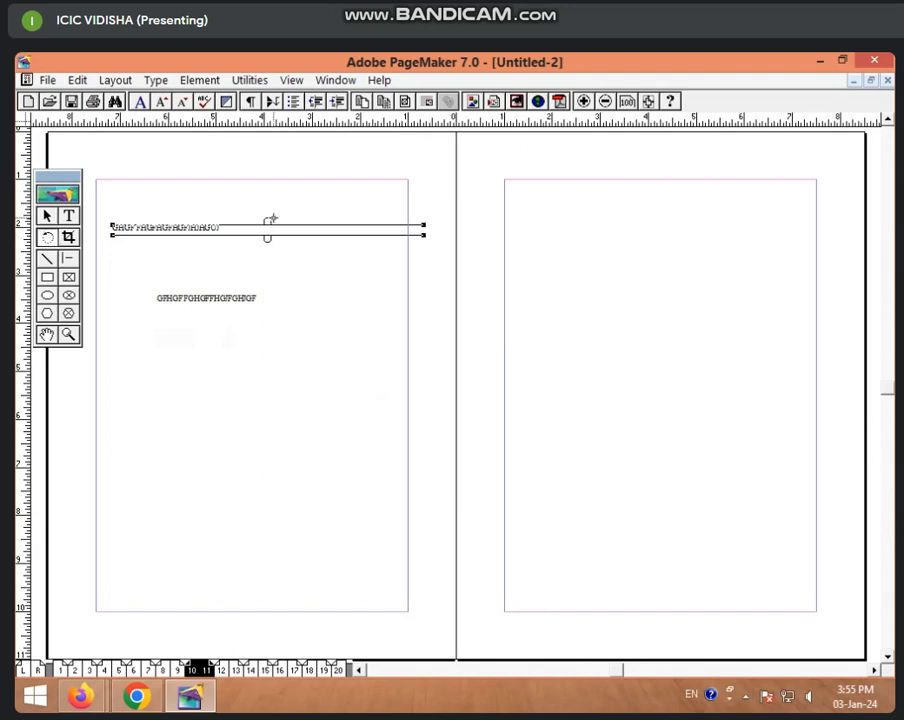
pyautogui.moveTo(268, 218); pyautogui.dragTo(302, 244)
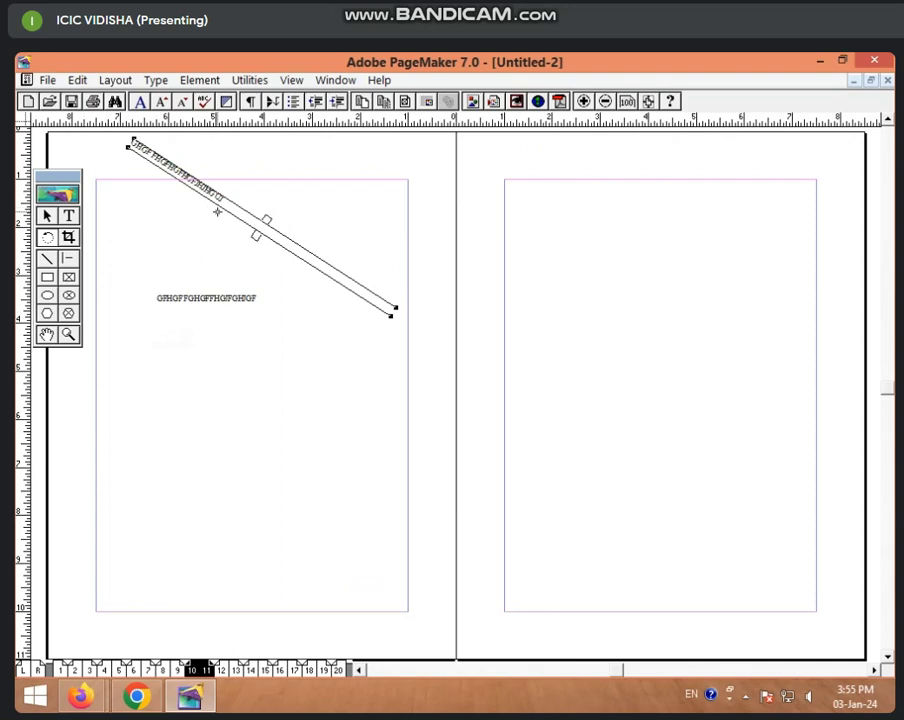
pyautogui.moveTo(161, 150); pyautogui.dragTo(210, 255)
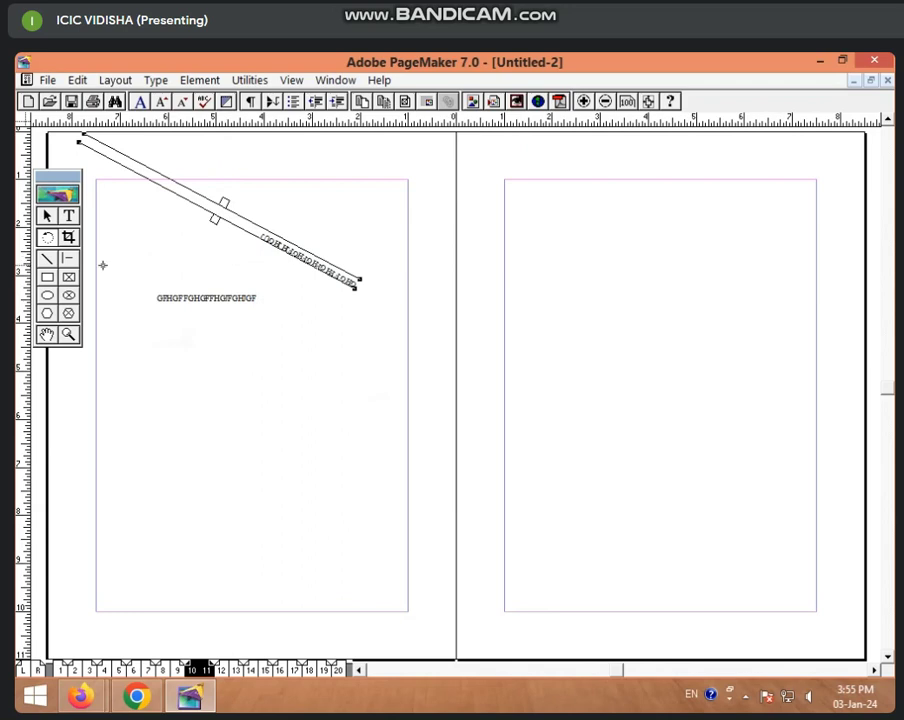
pyautogui.click(46, 216)
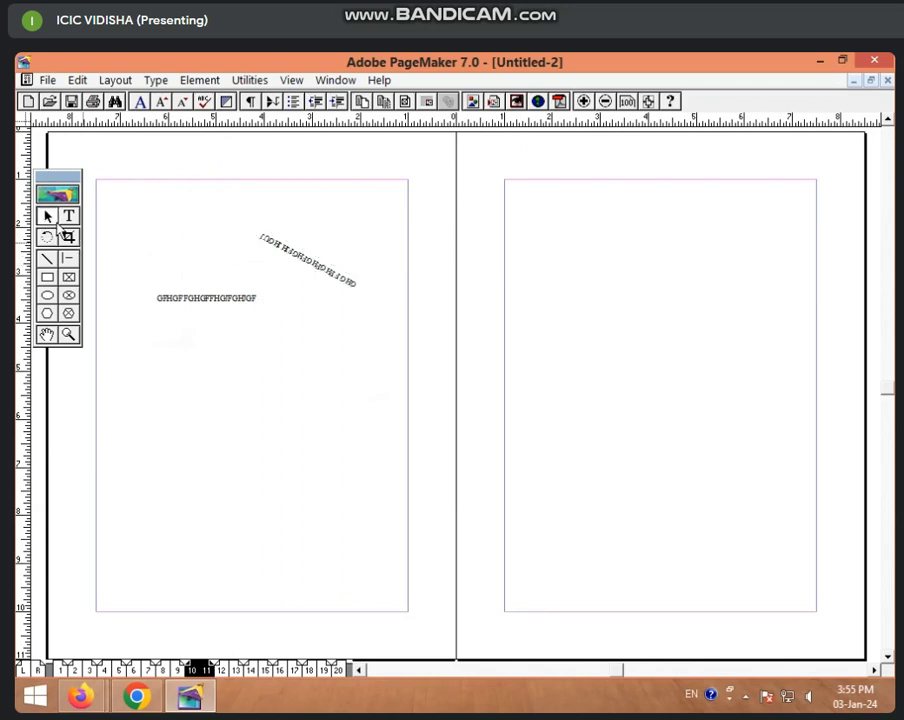
pyautogui.click(290, 256)
pyautogui.moveTo(292, 255); pyautogui.dragTo(320, 422)
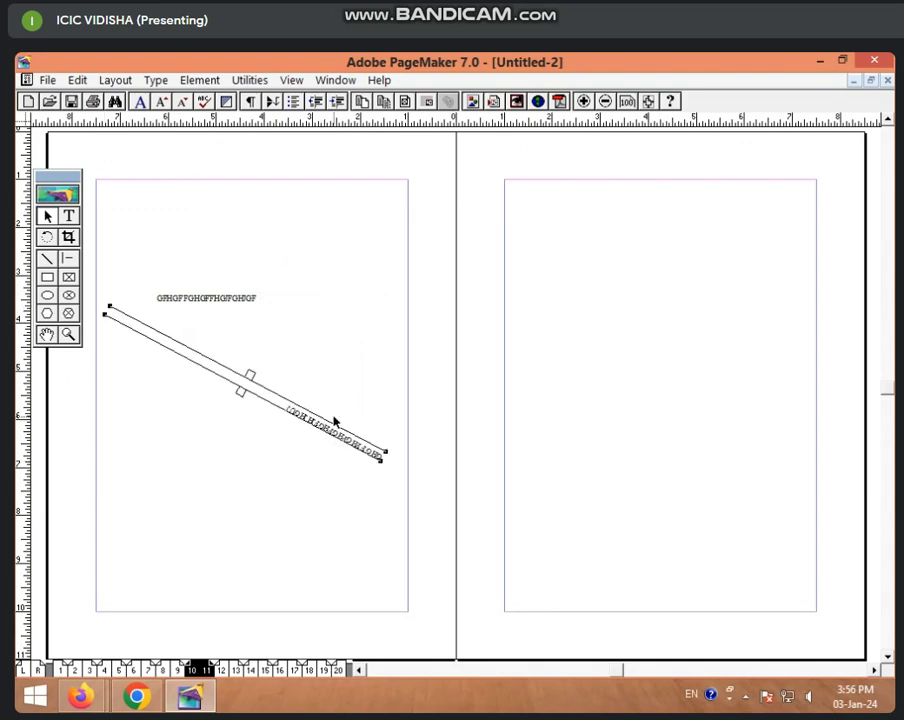
# Highlight the rotated text on page 10 with the Text tool, and delete its whole text block.
pyautogui.click(69, 216)
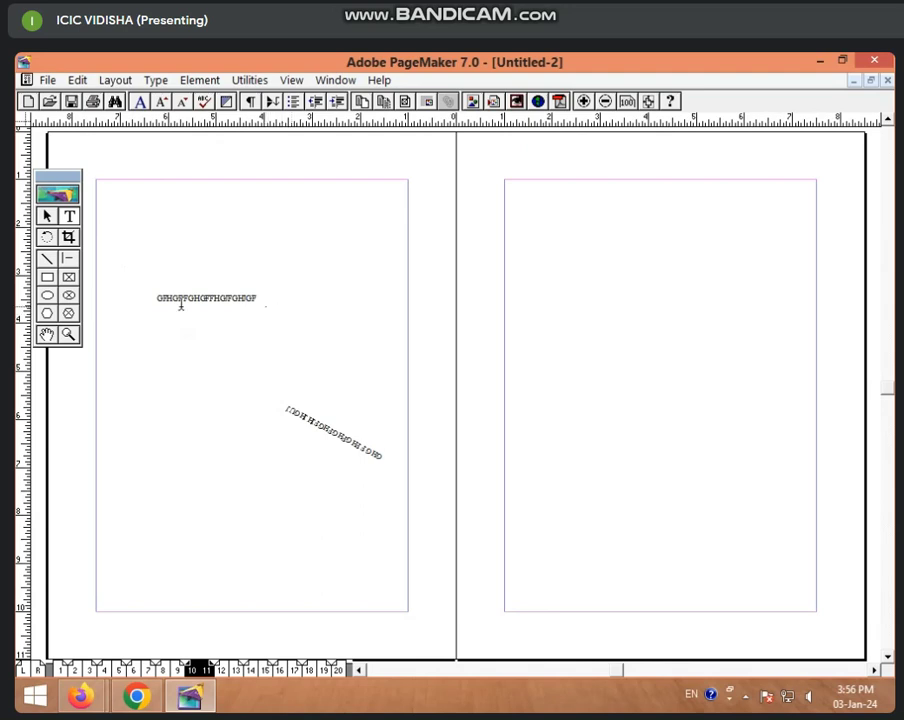
pyautogui.click(150, 306)
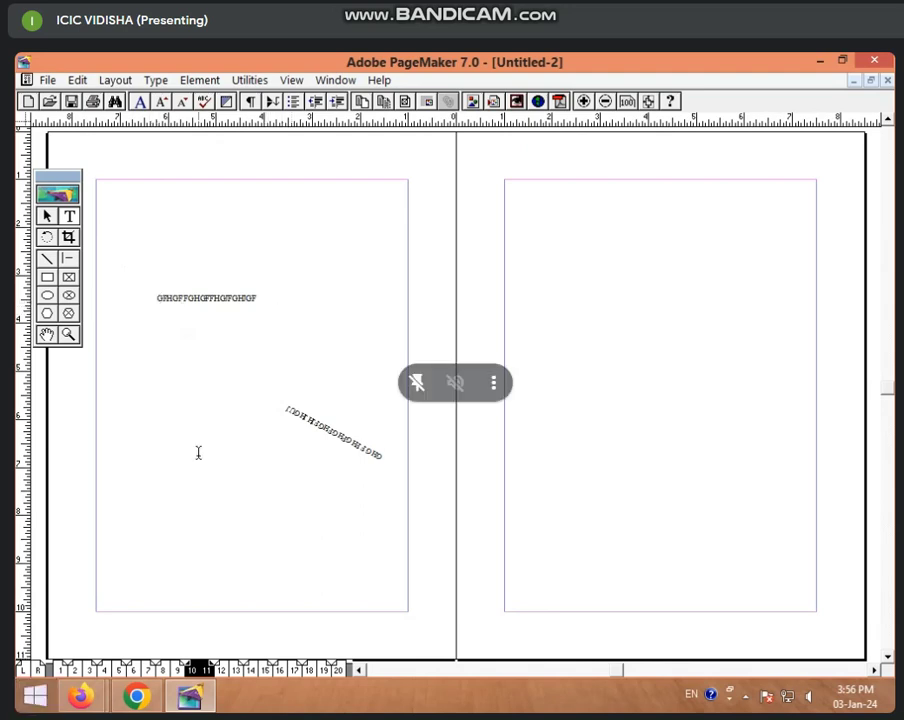
pyautogui.moveTo(285, 408); pyautogui.dragTo(394, 447)
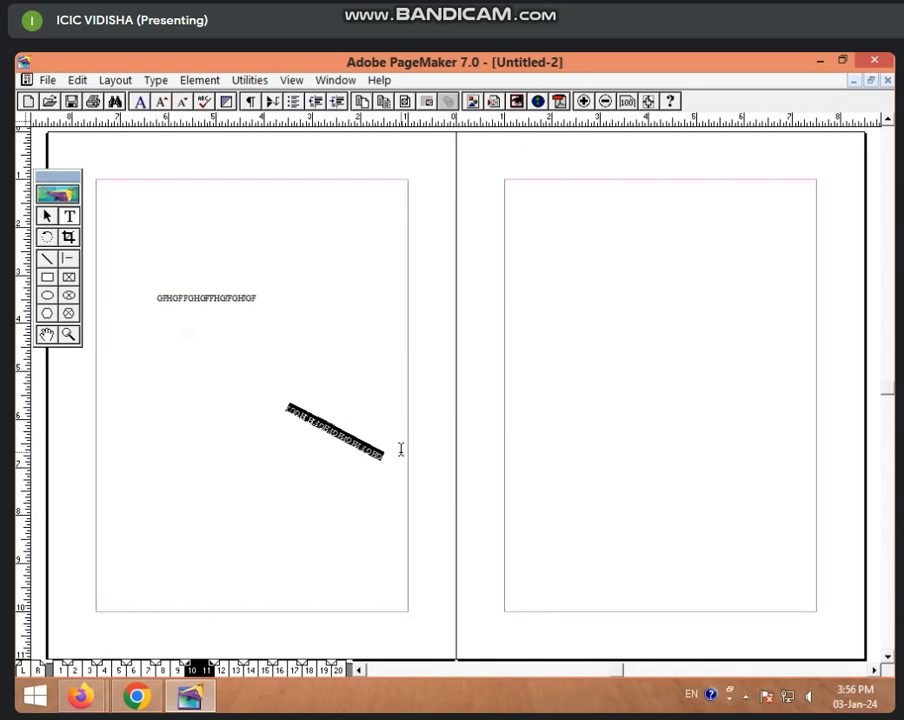
pyautogui.click(47, 216)
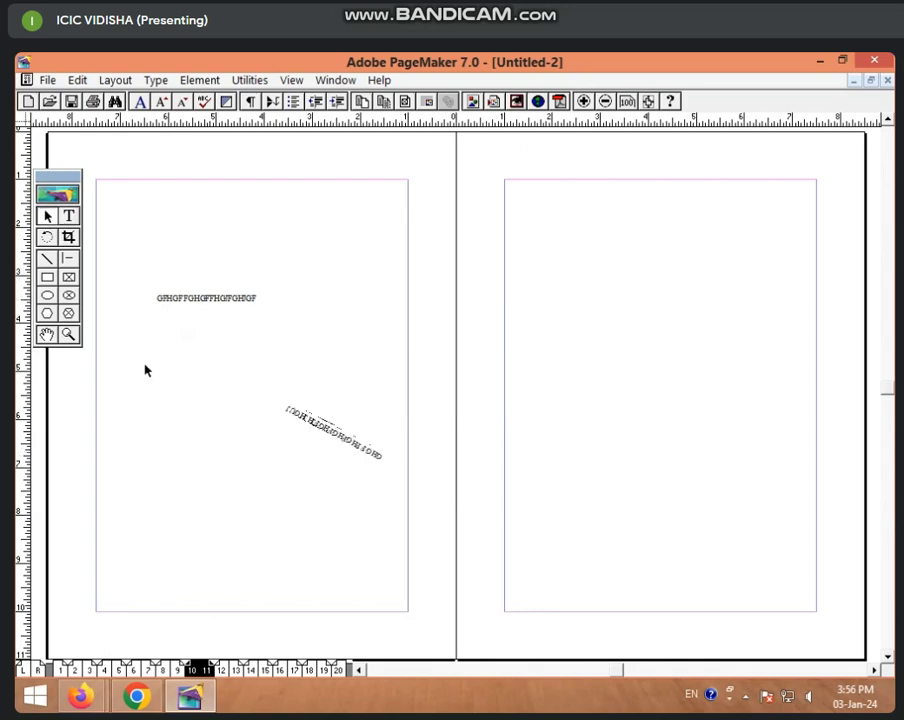
pyautogui.click(333, 438)
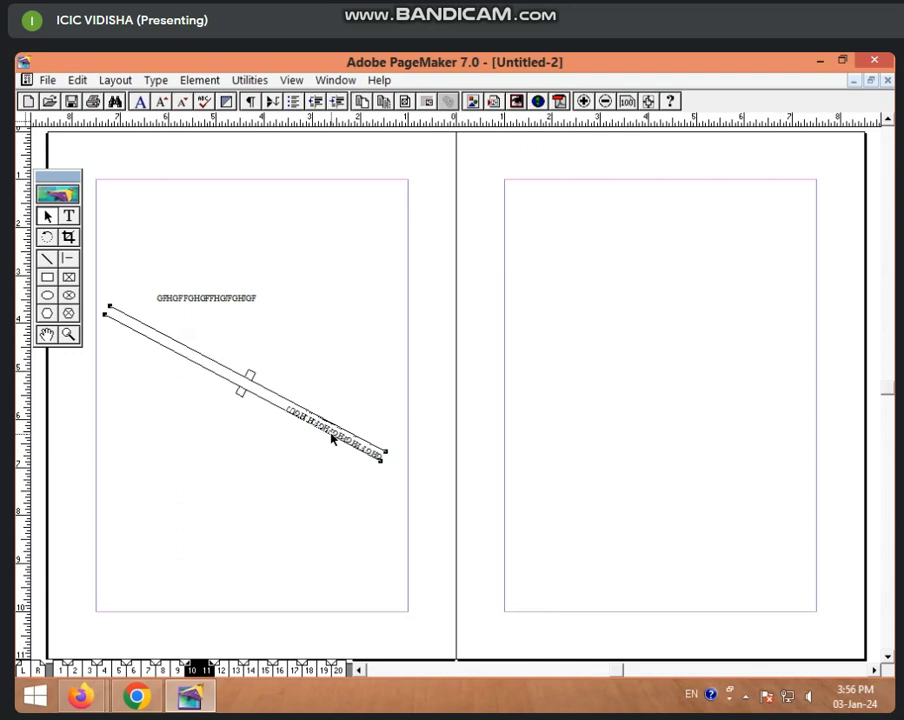
pyautogui.press('Delete')
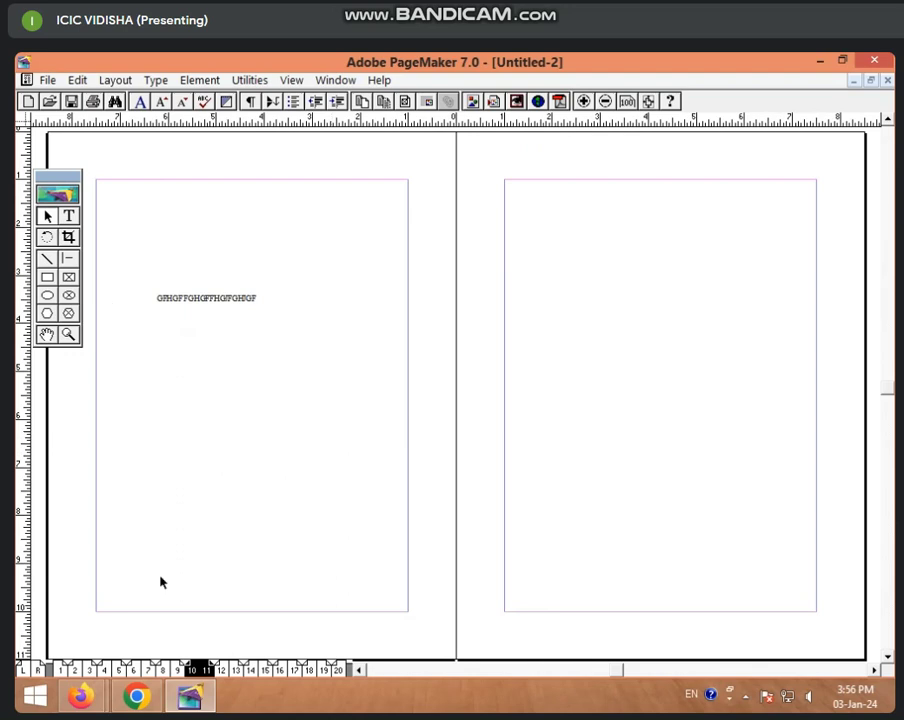
# Check the master pages and spreads 14–15, 12–13 and 10–11 for the repeated master text.
pyautogui.click(30, 671)
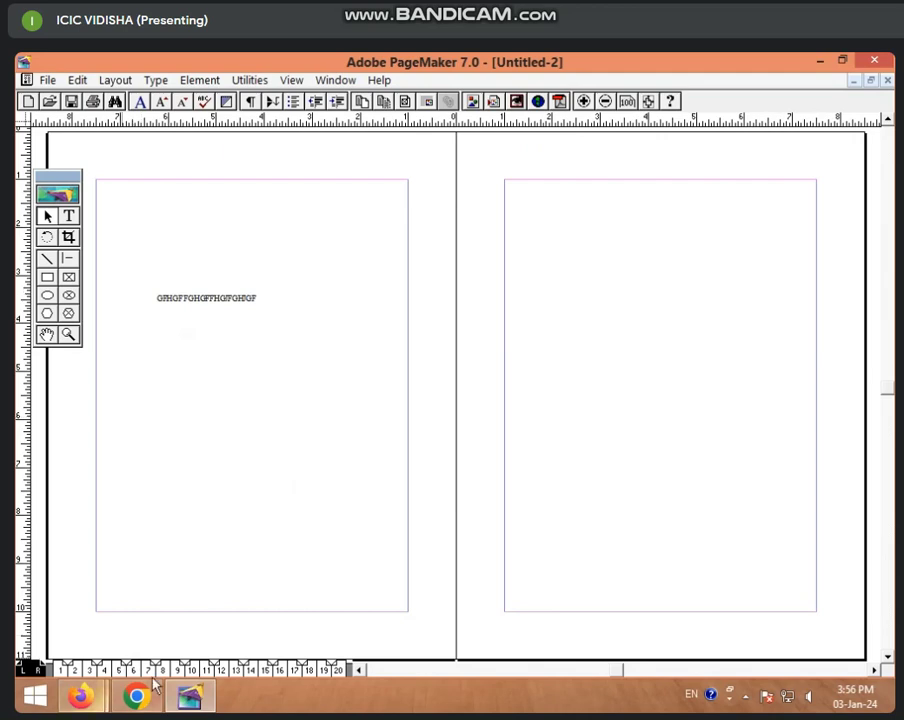
pyautogui.click(262, 671)
pyautogui.click(230, 671)
pyautogui.click(198, 671)
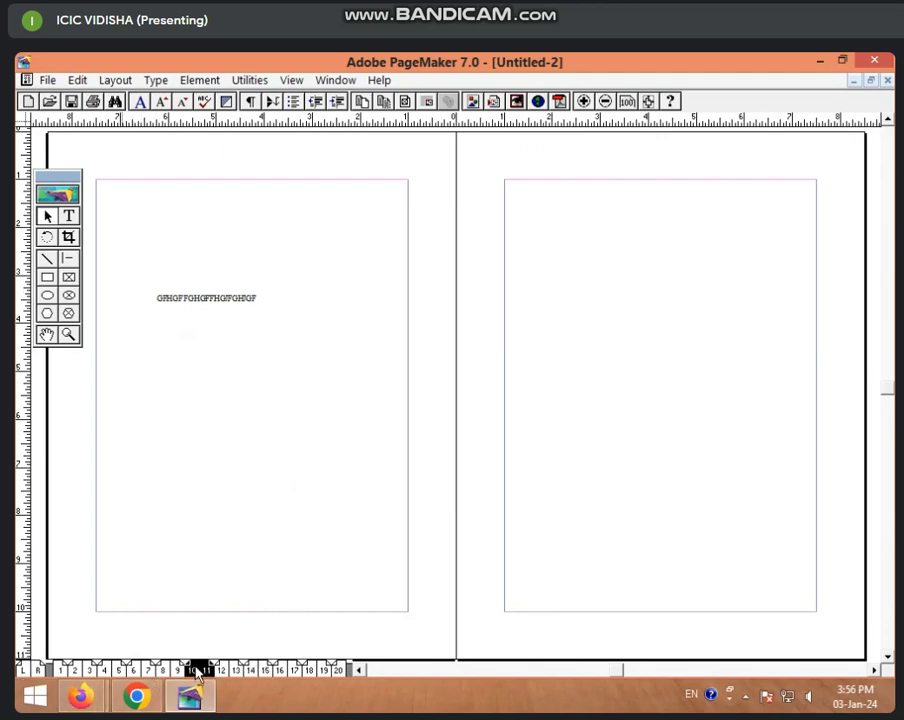
# Delete the text block from the left master page and check spreads 4–5 and 8–9.
pyautogui.click(26, 671)
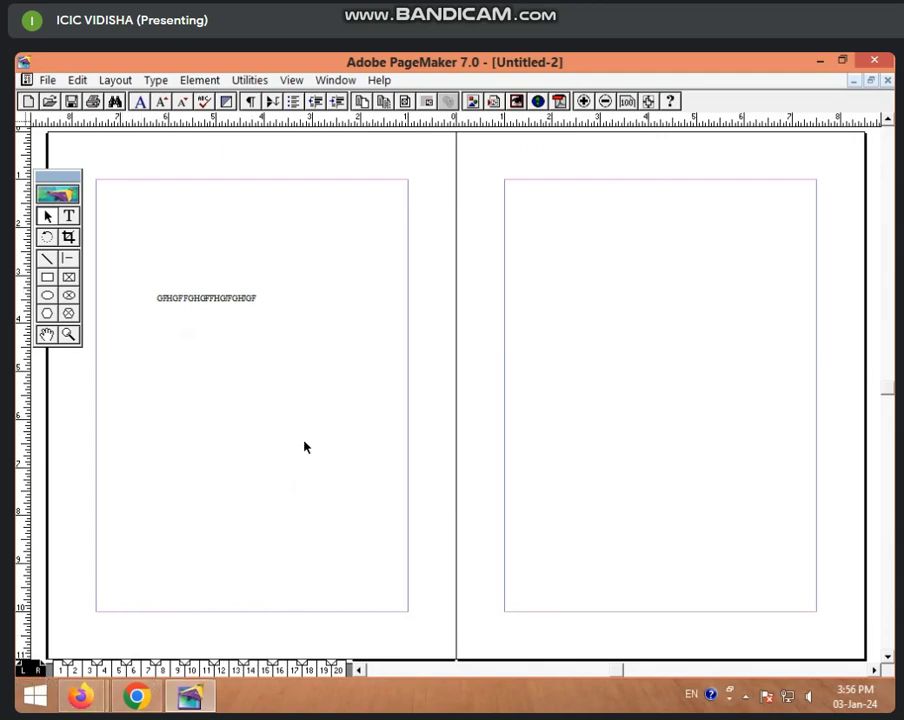
pyautogui.click(260, 298)
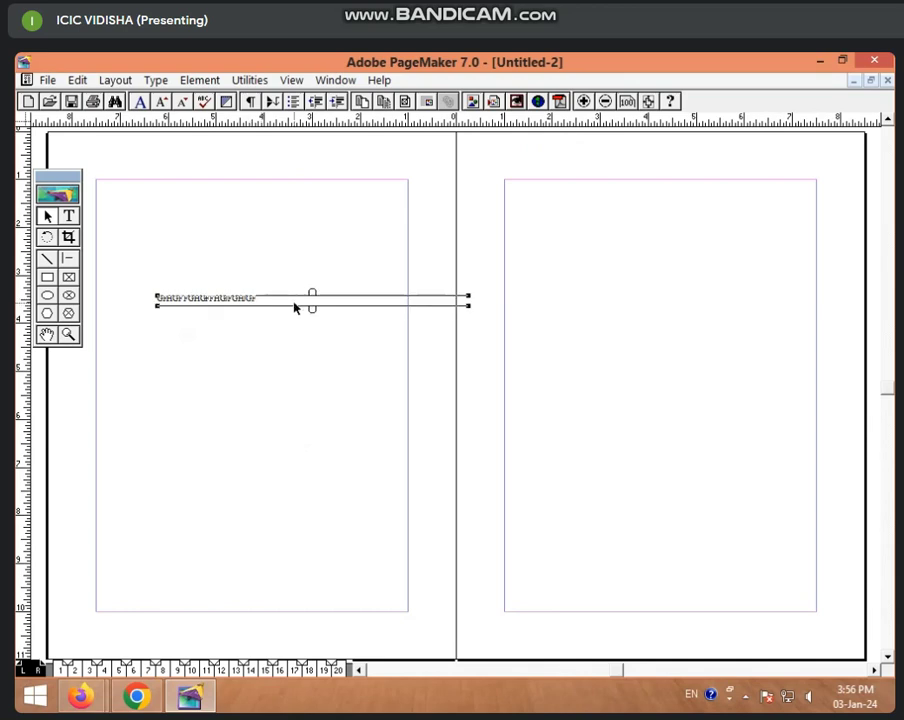
pyautogui.press('Delete')
pyautogui.click(124, 671)
pyautogui.click(168, 671)
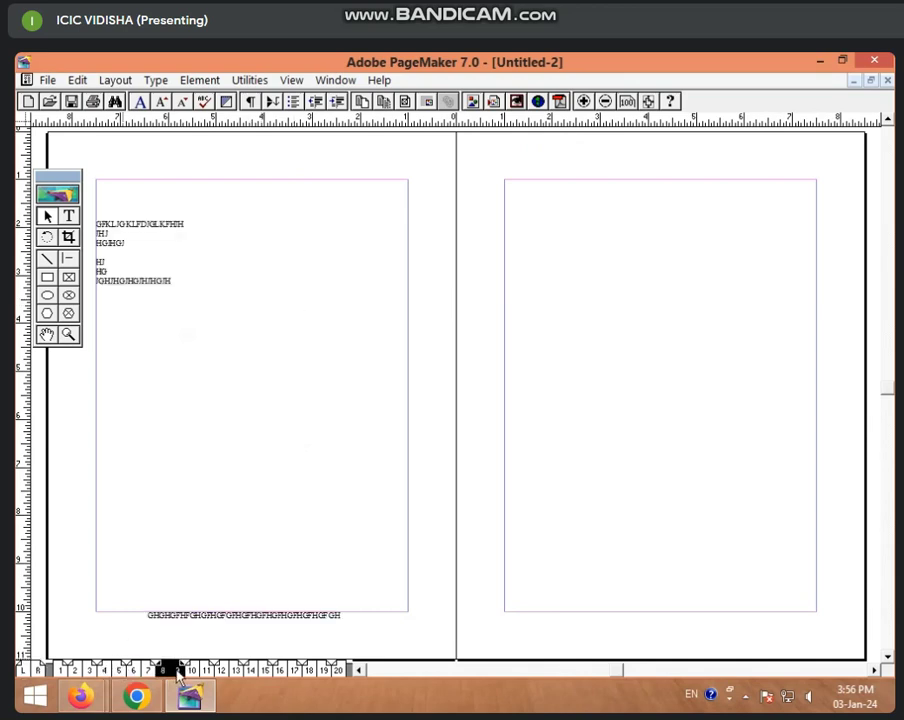
# Check spreads 12–13 and 14–15 for repeated master text, and dismiss the setup of a new publication.
pyautogui.click(228, 671)
pyautogui.click(258, 671)
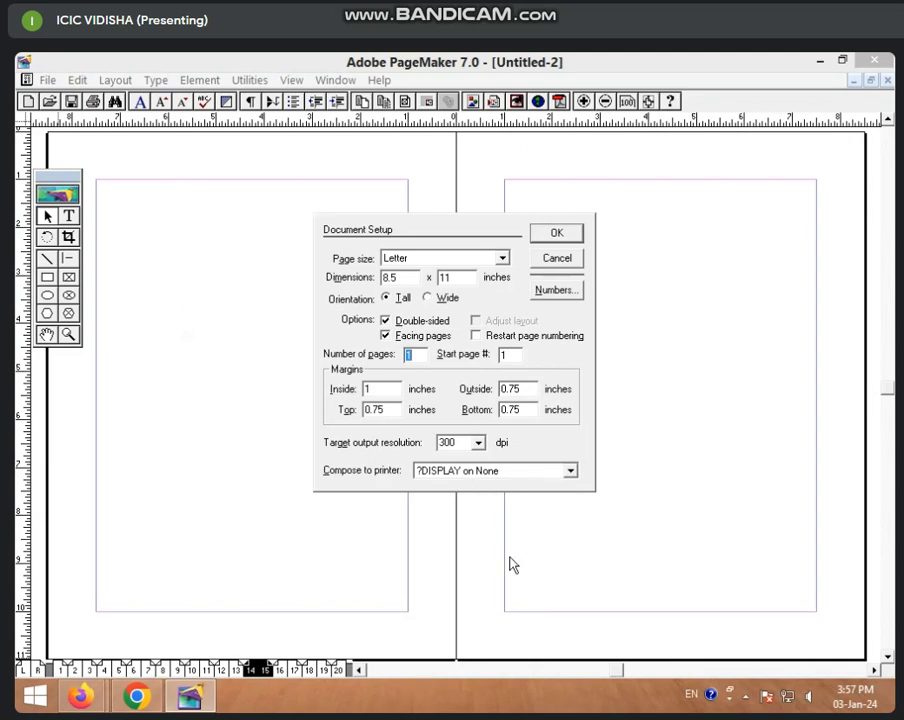
pyautogui.click(562, 260)
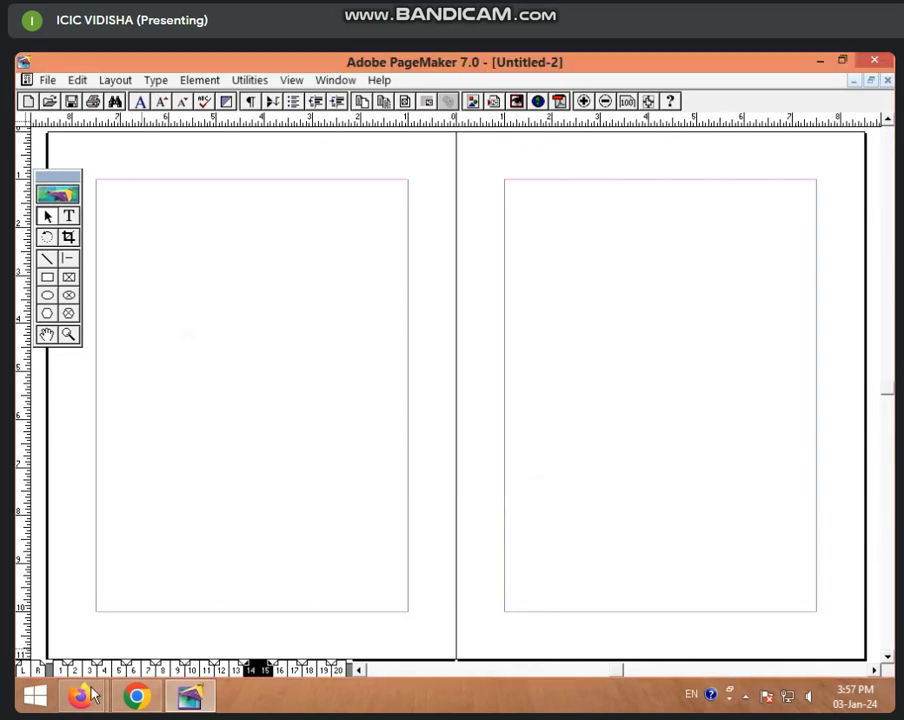
# Add five separate text blocks down the left master page: TYTRYTRYTRY, TYTRYRTY, TYTRYTR, TYTRY and YTRY.
pyautogui.click(28, 668)
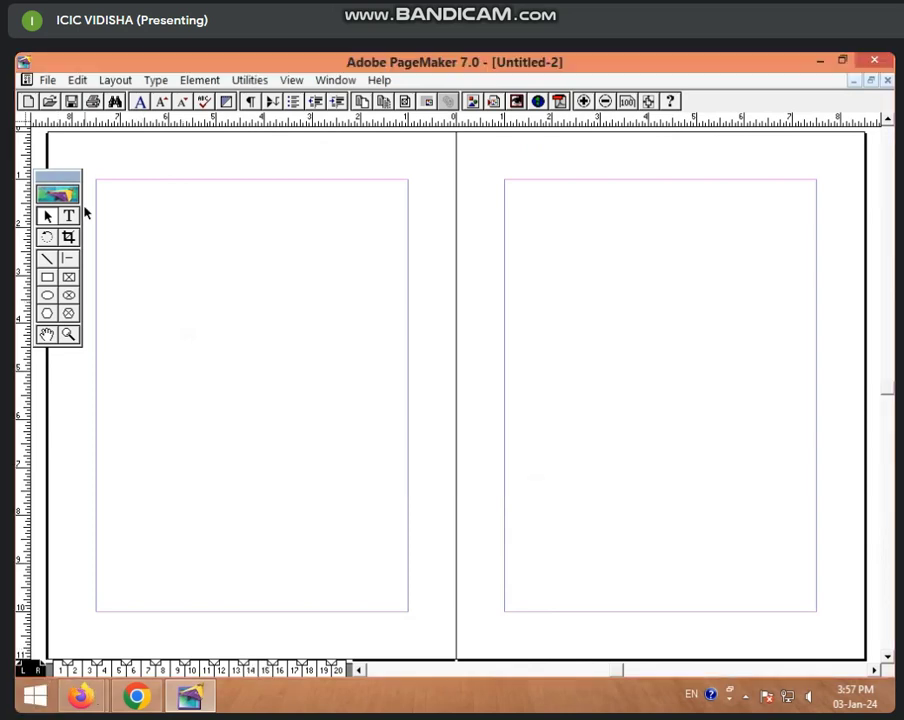
pyautogui.click(69, 216)
pyautogui.click(165, 258)
pyautogui.write('TYTRYTRYTRY')
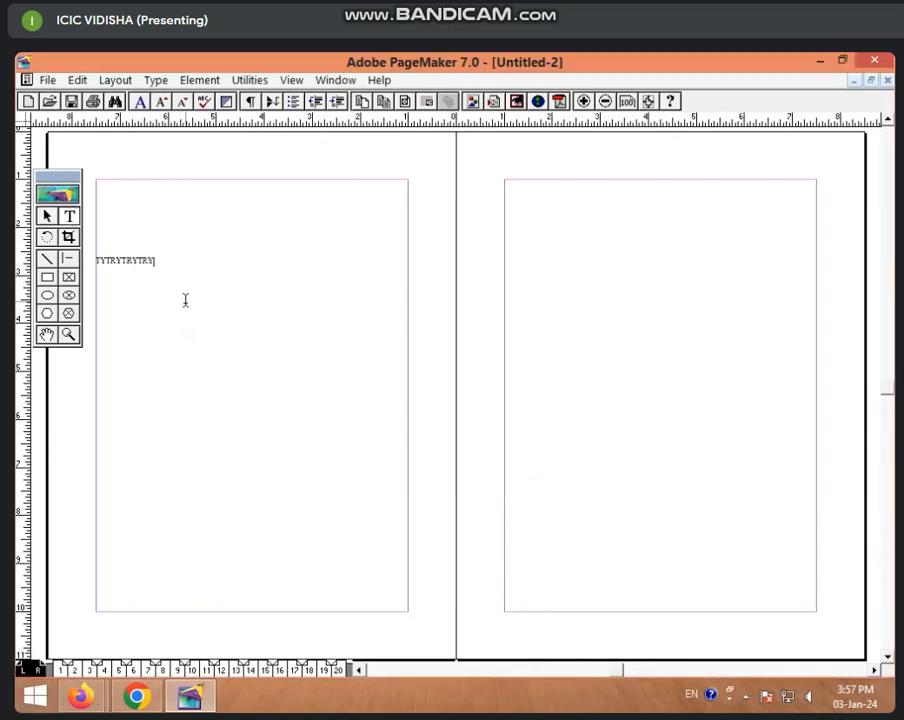
pyautogui.click(184, 300)
pyautogui.write('TYTRYRTY')
pyautogui.click(192, 372)
pyautogui.write('TYTRYTR')
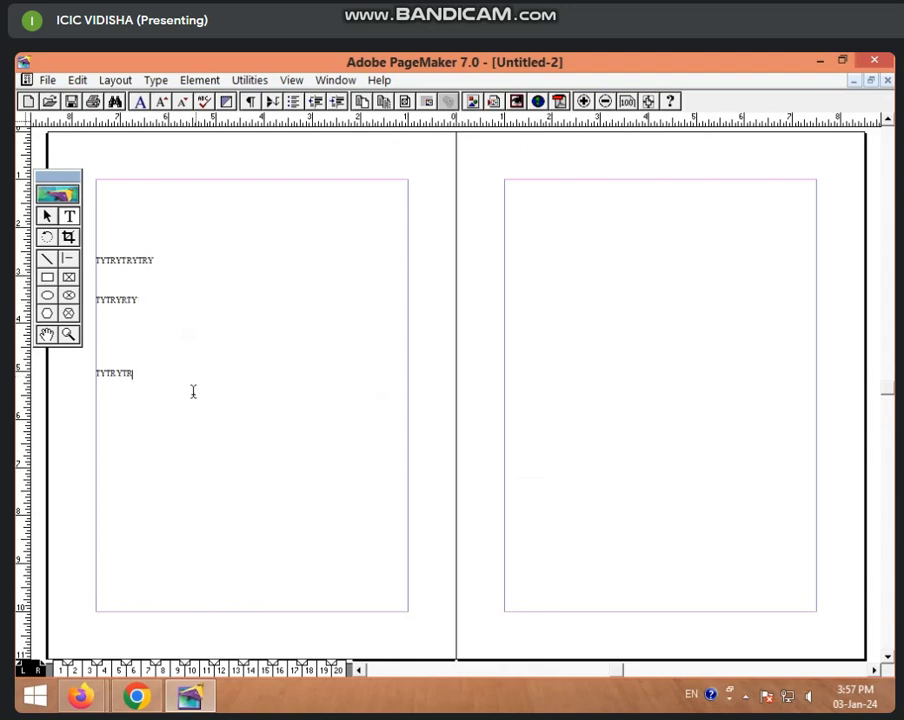
pyautogui.click(192, 386)
pyautogui.write('TYTRY')
pyautogui.click(202, 436)
pyautogui.write('YTRY')
# Add the text blocks TYTRYT and TYTRY on the right master page, and check them on spread 2–3.
pyautogui.click(656, 272)
pyautogui.write('TYTRYT')
pyautogui.click(641, 354)
pyautogui.write('TYTRY')
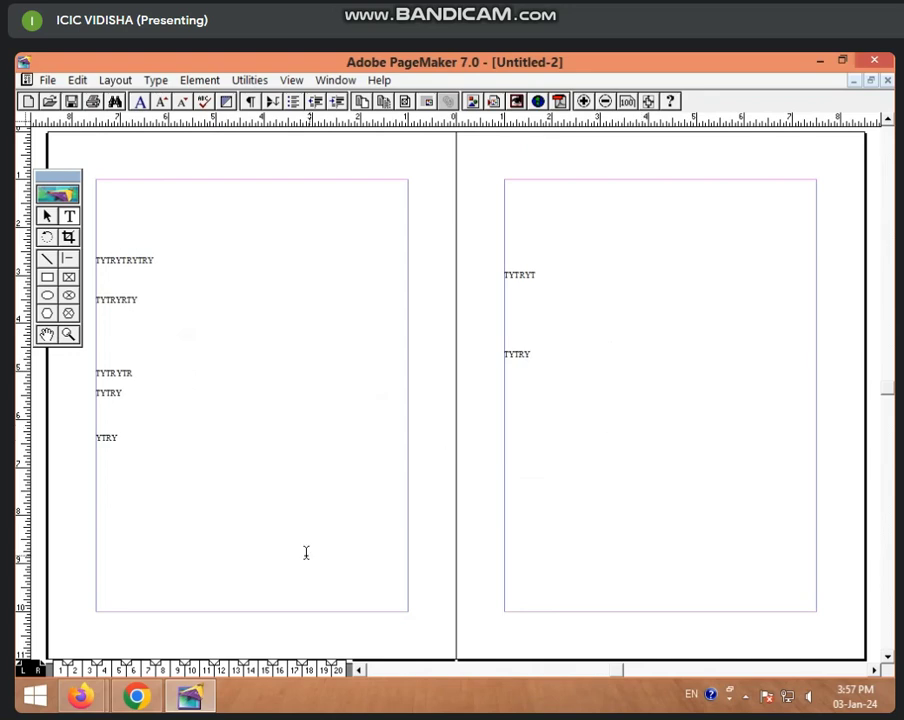
pyautogui.click(75, 668)
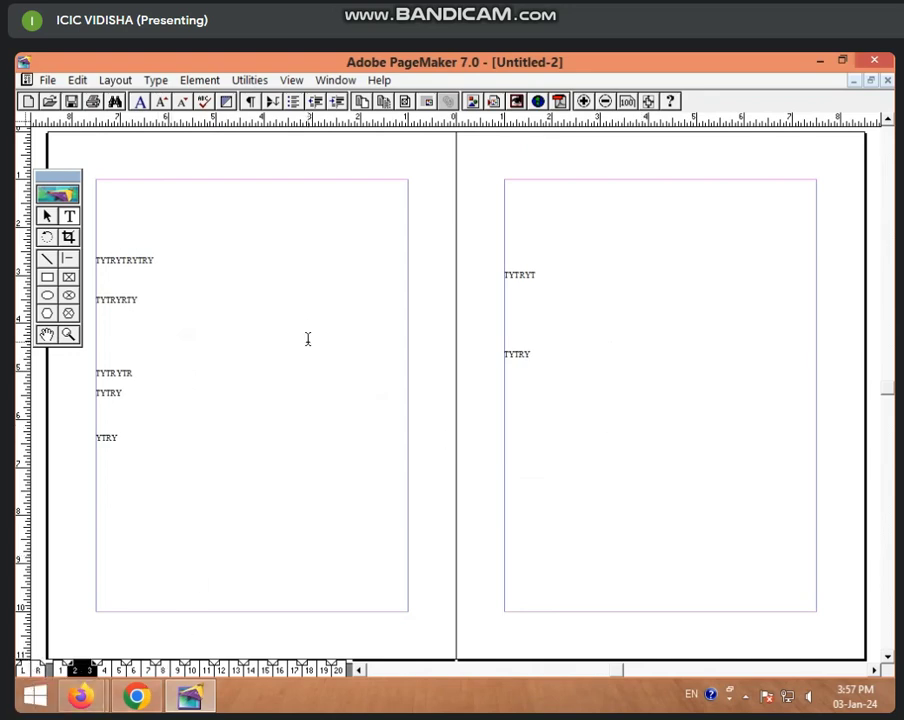
# Set the publication's number of pages to 50 and browse to the last page numbers.
pyautogui.hotkey('ctrl', 'shift', 'p')
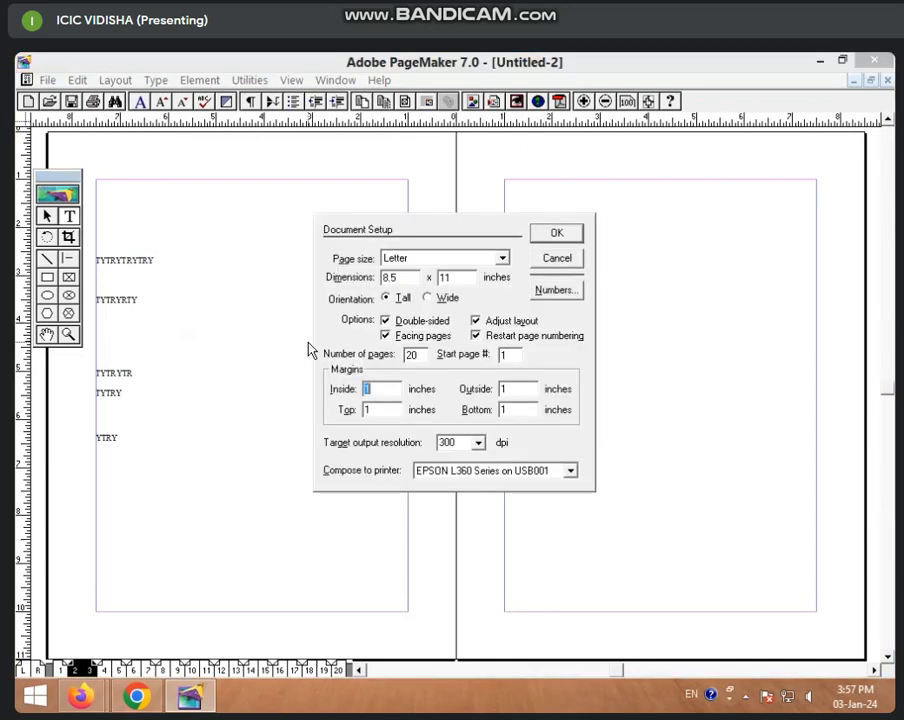
pyautogui.doubleClick(411, 355)
pyautogui.write('50')
pyautogui.click(557, 233)
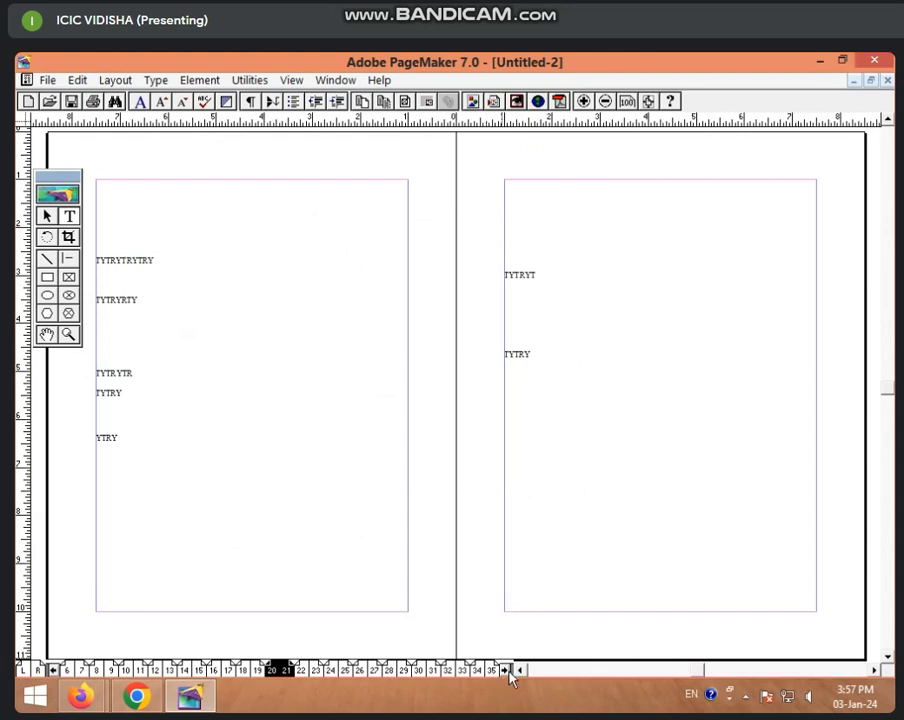
pyautogui.moveTo(507, 674); pyautogui.dragTo(507, 674)
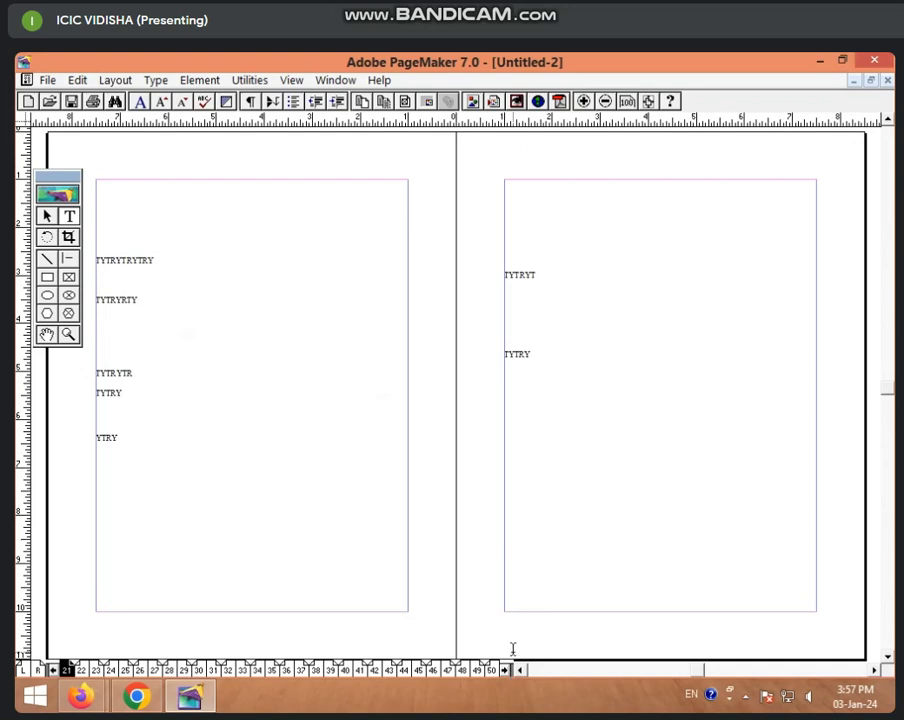
# Set the publication's number of pages to 999 and browse forward through the page numbers.
pyautogui.hotkey('ctrl', 'shift', 'p')
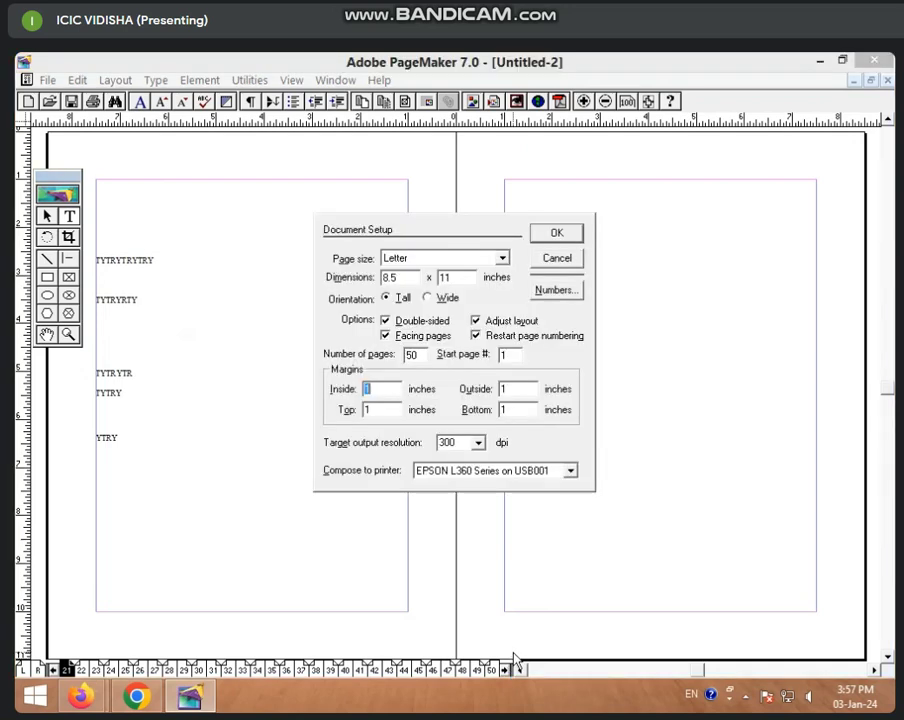
pyautogui.doubleClick(410, 354)
pyautogui.write('999')
pyautogui.click(555, 233)
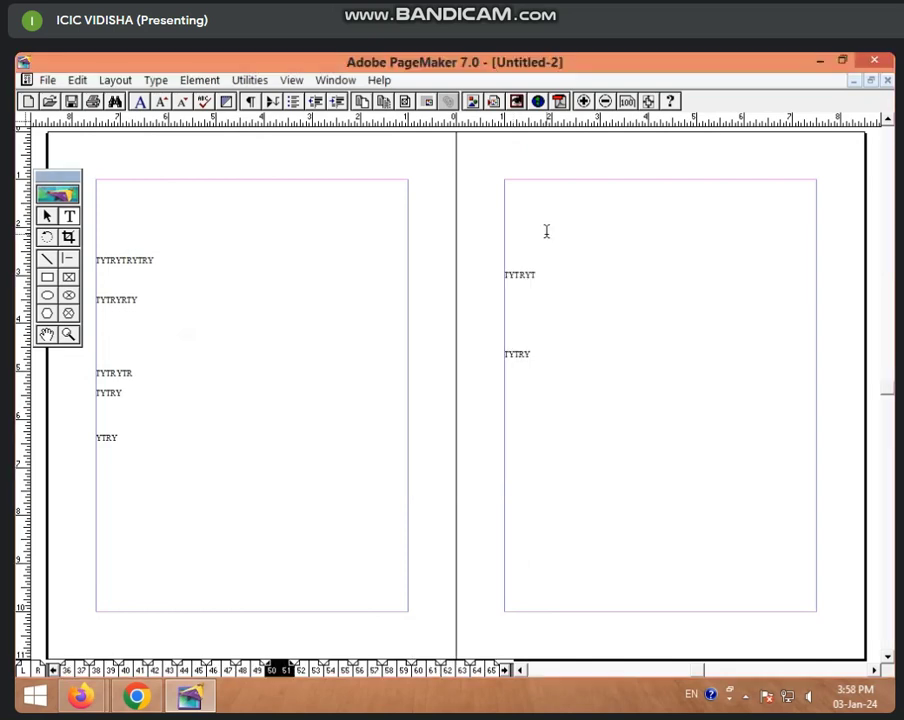
pyautogui.click(508, 672)
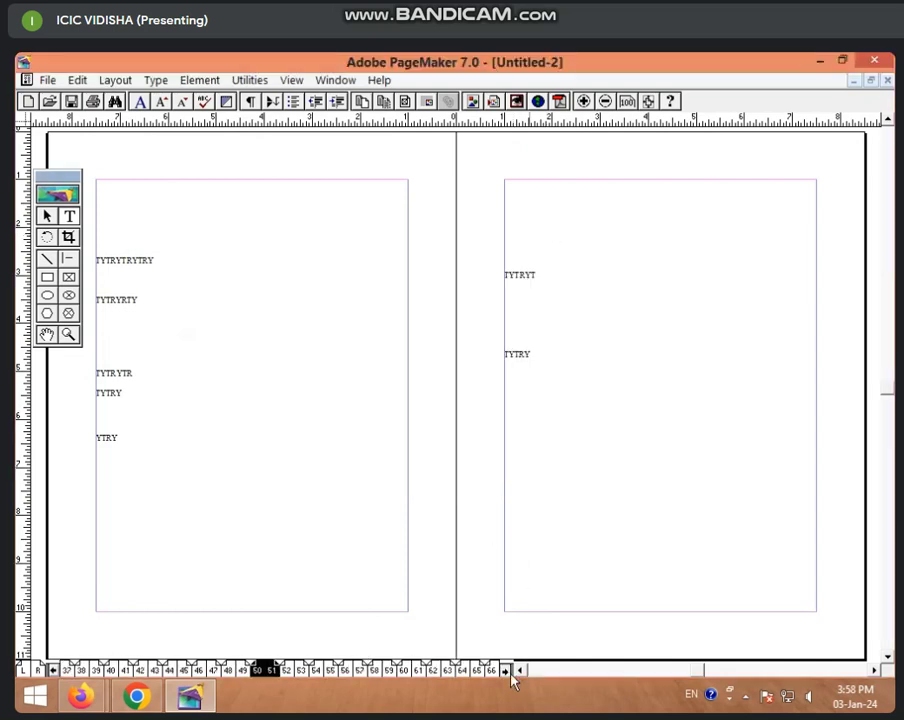
pyautogui.click(508, 672)
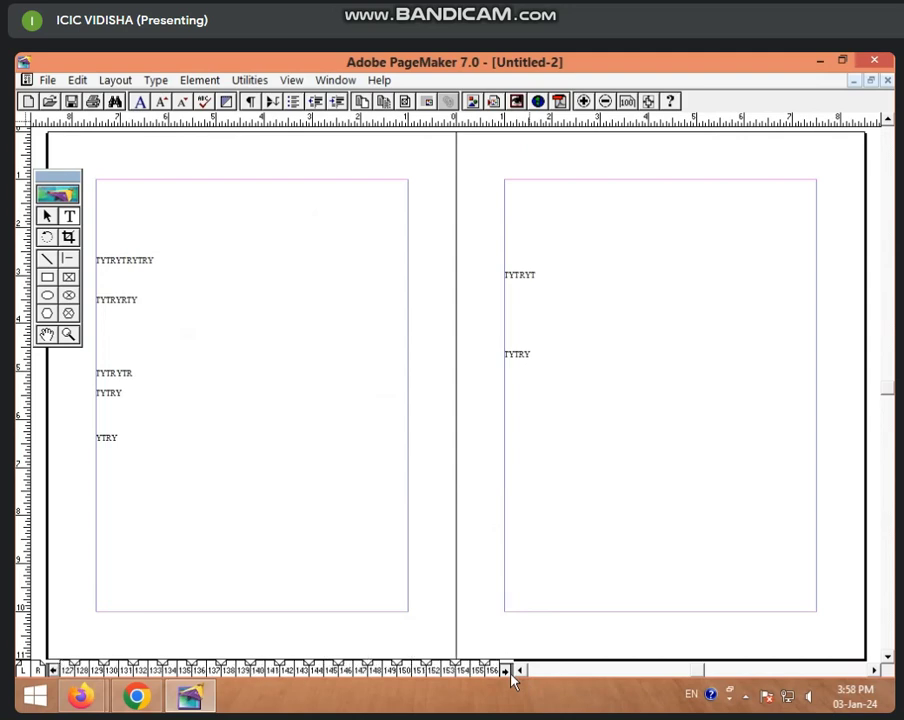
# Try to set the publication's number of pages to 1000, and reopen the document setup to review the page count.
pyautogui.hotkey('ctrl', 'shift', 'p')
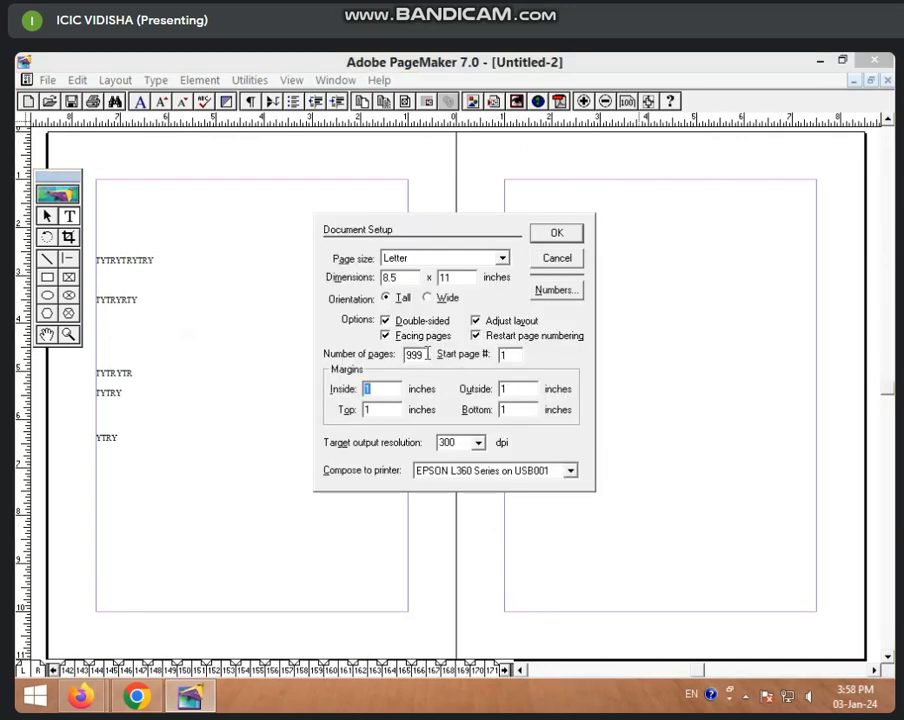
pyautogui.doubleClick(428, 357)
pyautogui.write('1000')
pyautogui.click(557, 233)
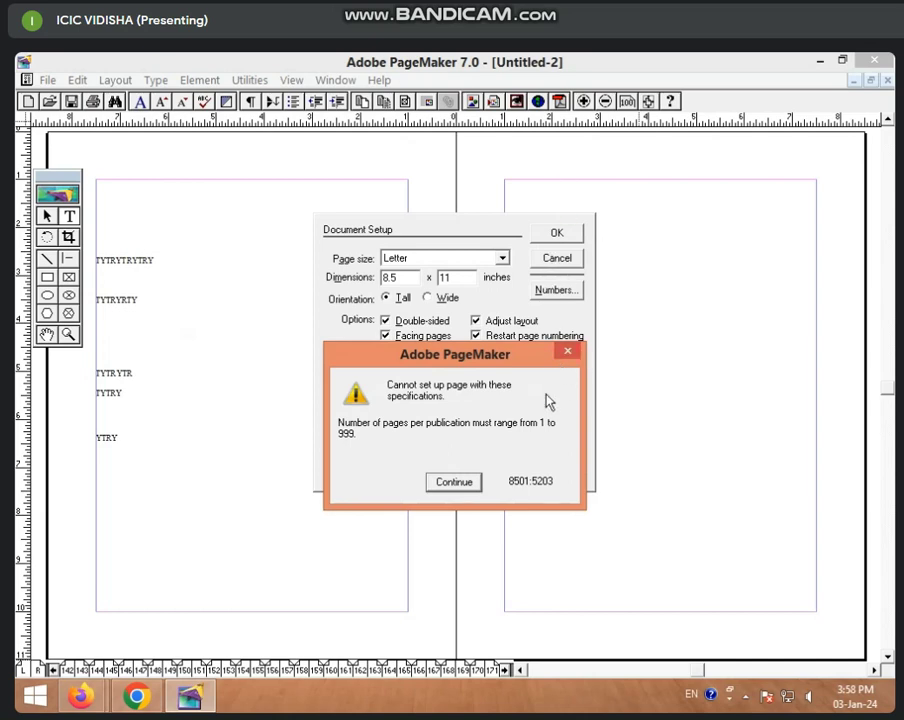
pyautogui.click(453, 483)
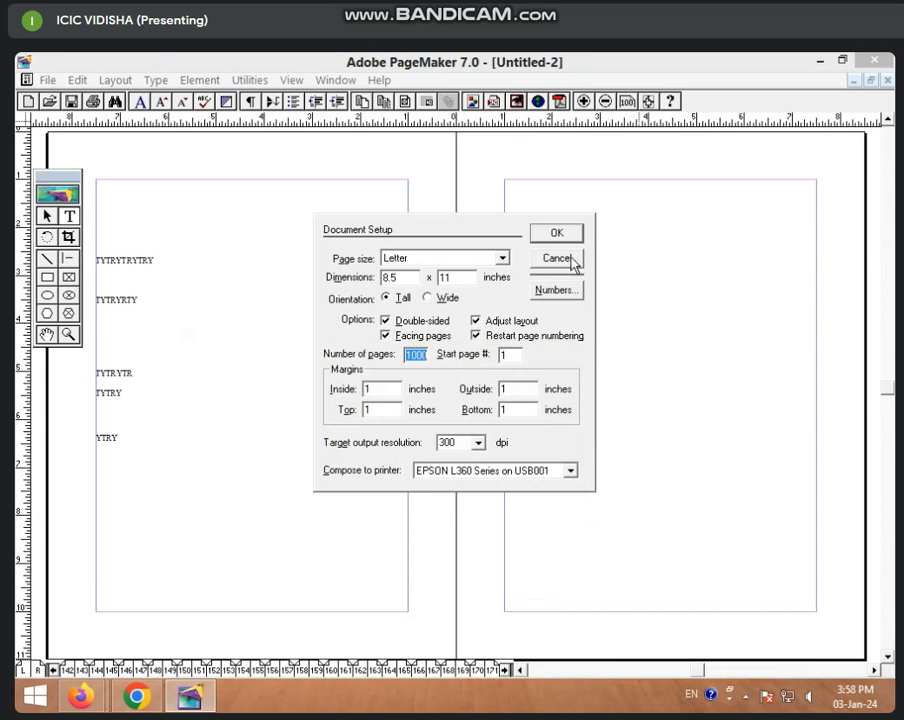
pyautogui.click(568, 257)
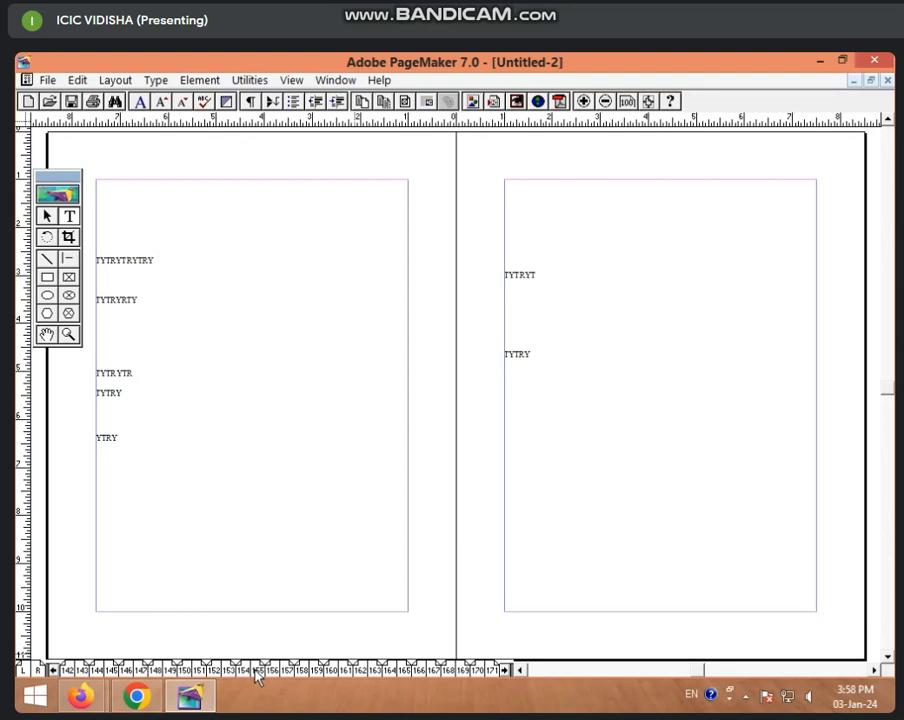
pyautogui.hotkey('ctrl', 'shift', 'p')
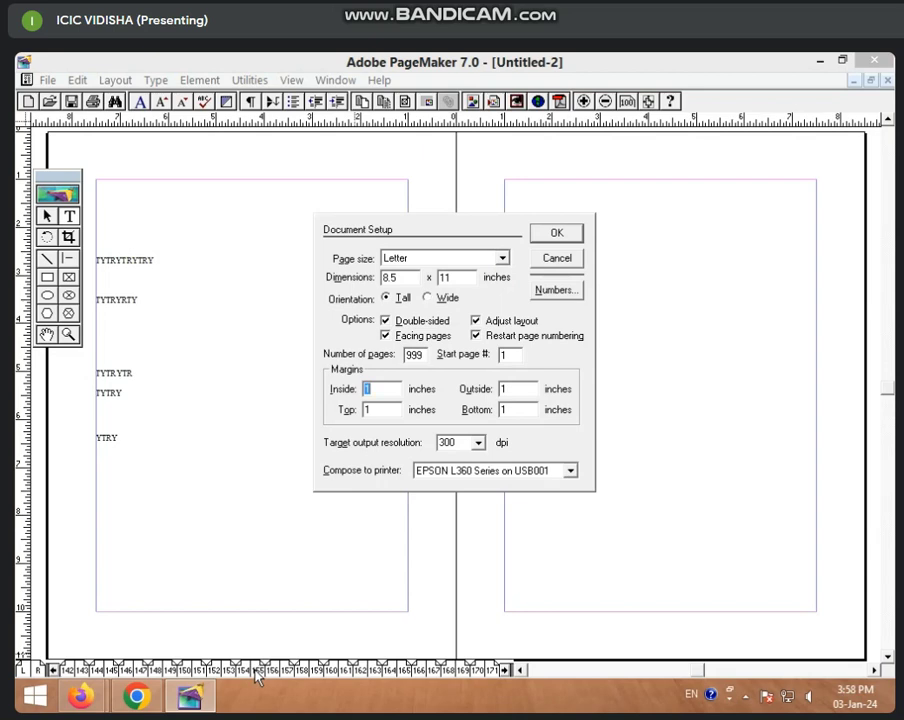
pyautogui.click(557, 260)
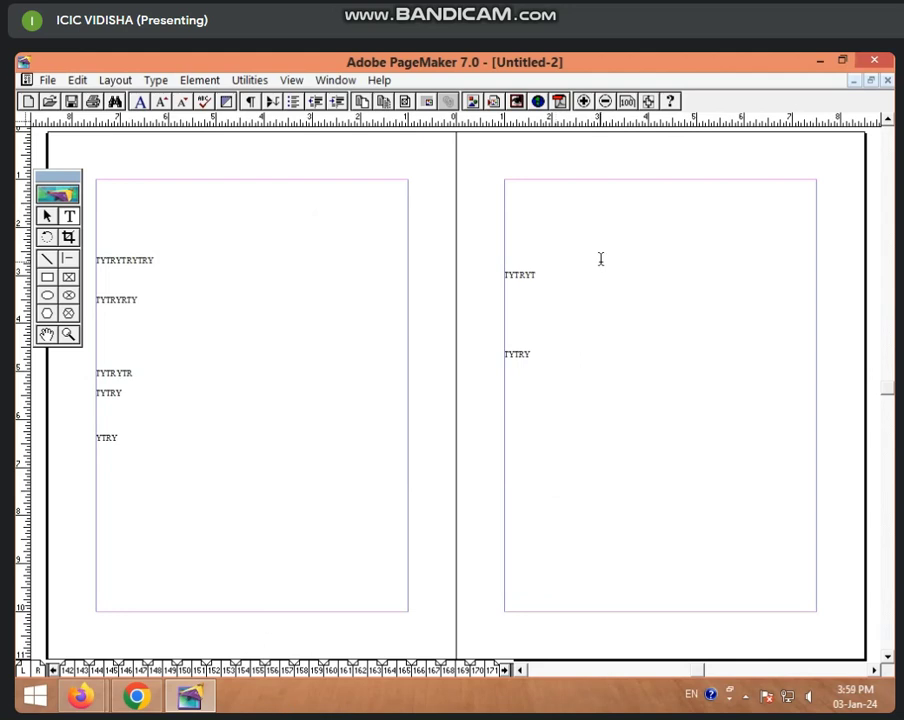
# Create a new single-sided Letter publication with 10 pages, and view pages 2 and 3.
pyautogui.hotkey('ctrl', 'shift', 'p')
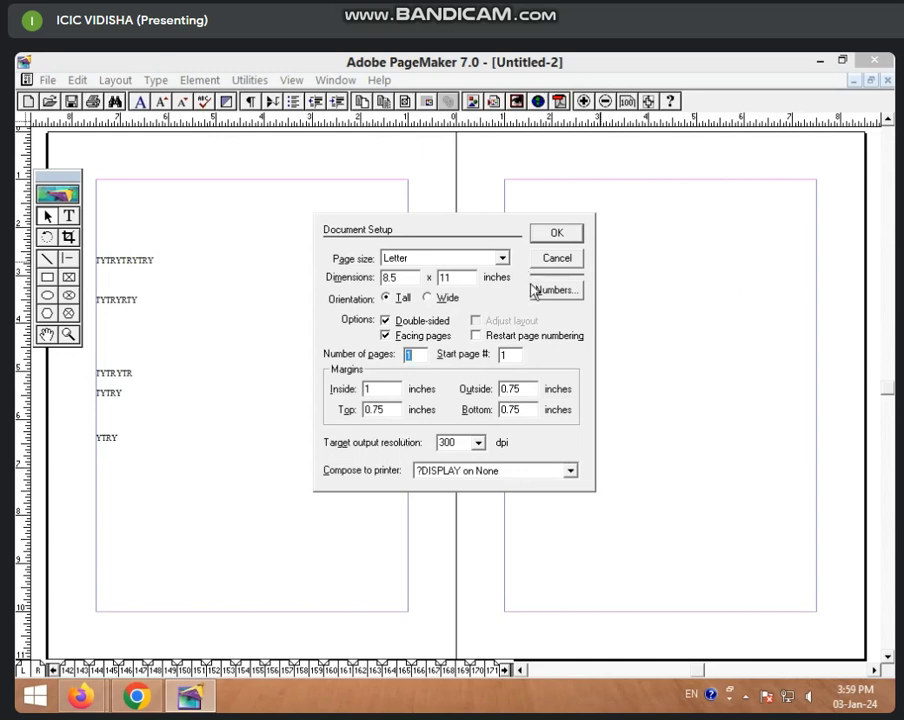
pyautogui.click(431, 322)
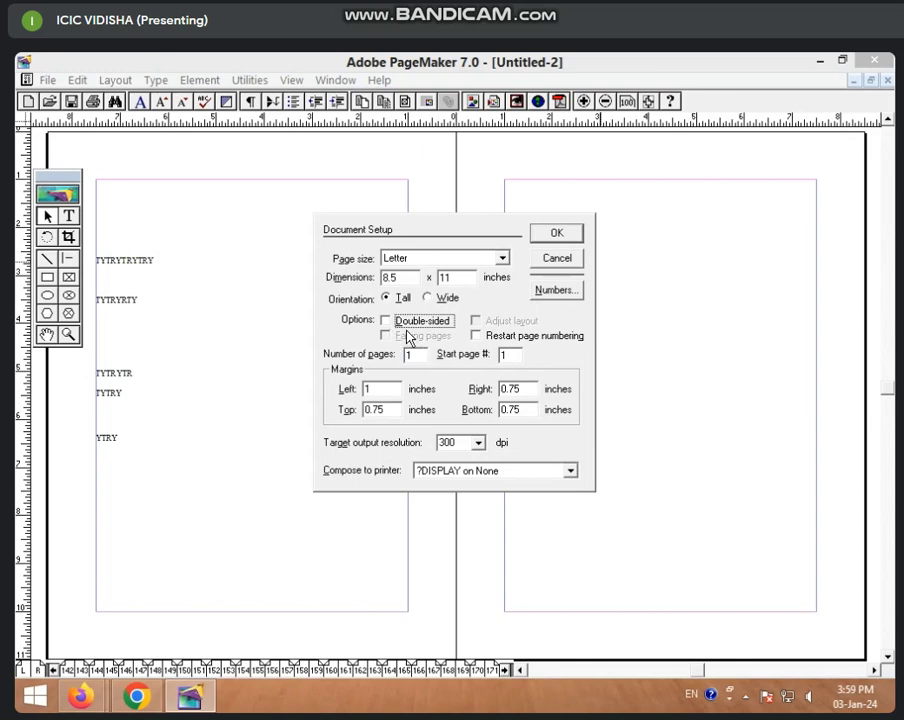
pyautogui.doubleClick(420, 354)
pyautogui.write('10')
pyautogui.click(555, 233)
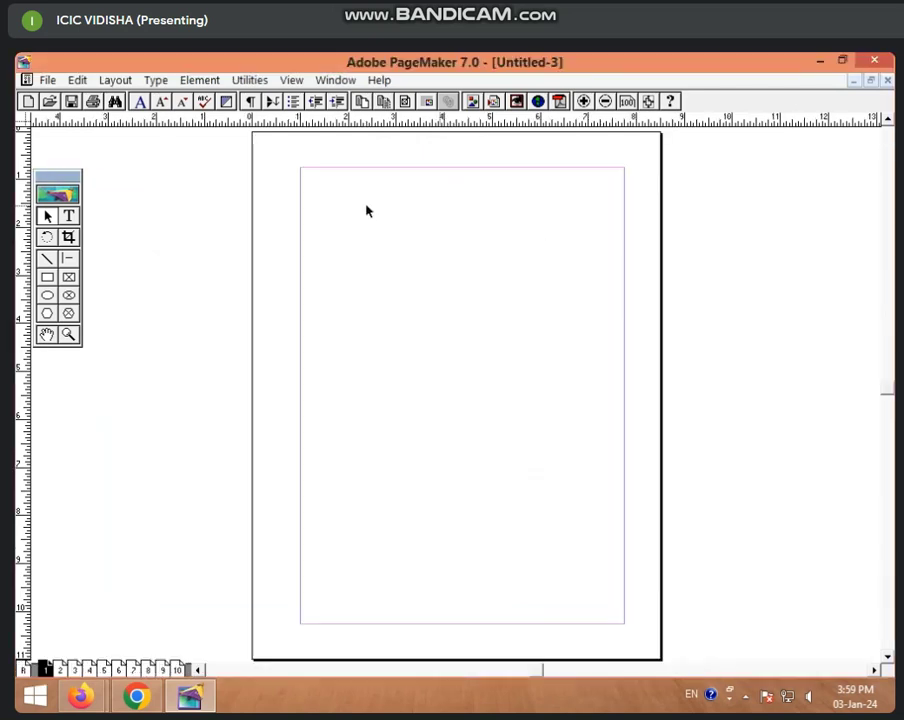
pyautogui.click(60, 668)
pyautogui.click(74, 668)
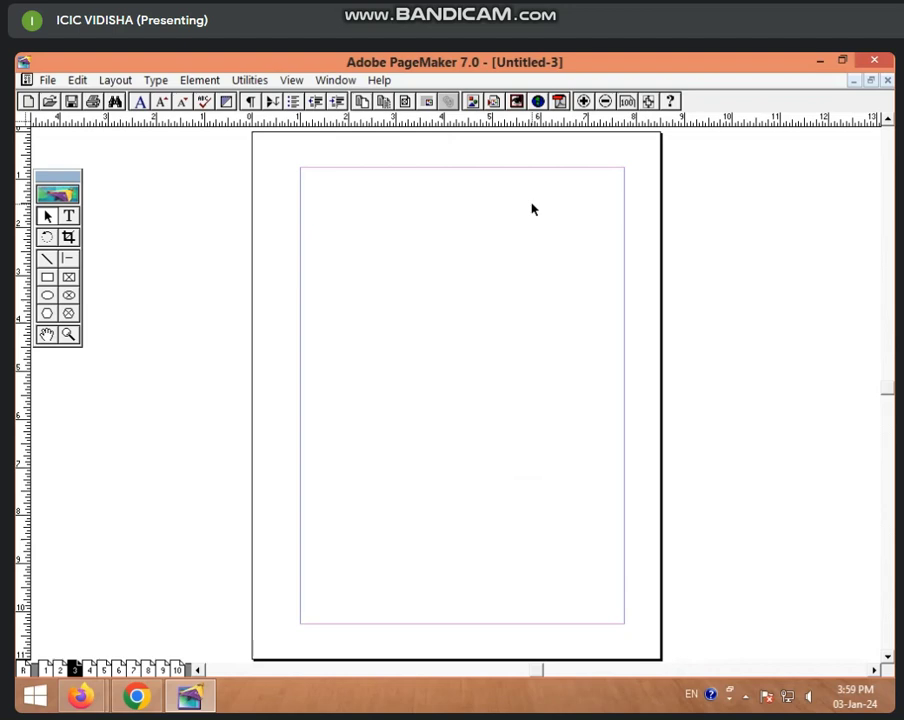
# Add the text FIHGKLFDHGLFDHGKHFDLKGHFDL near the top of page 2, starting at the left margin.
pyautogui.click(61, 669)
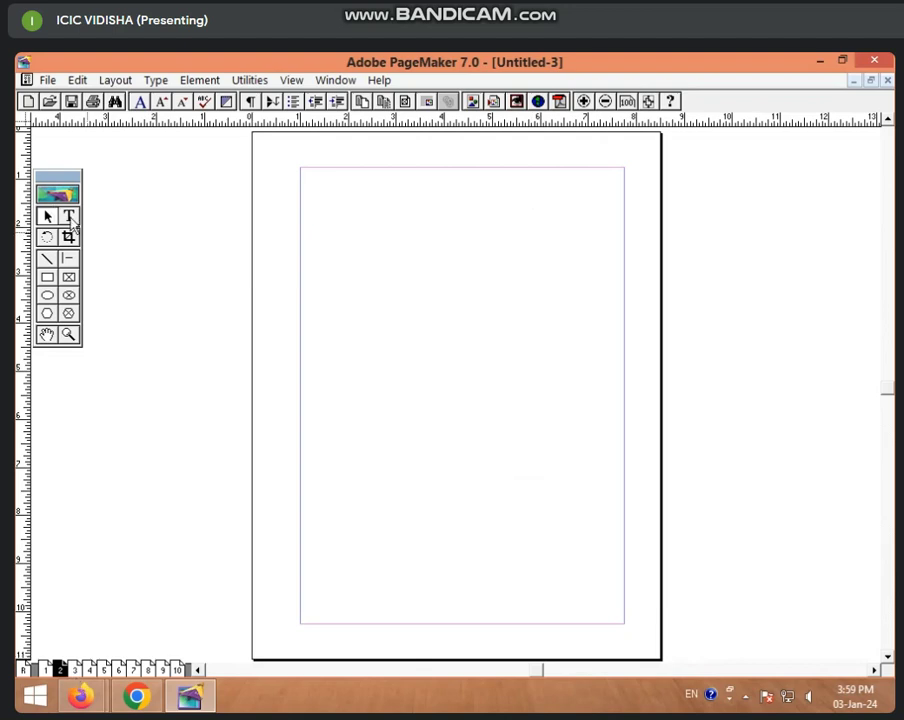
pyautogui.click(70, 217)
pyautogui.click(304, 216)
pyautogui.write('FIHG KLFDHGLFDHGKHFDLKGHFDL')
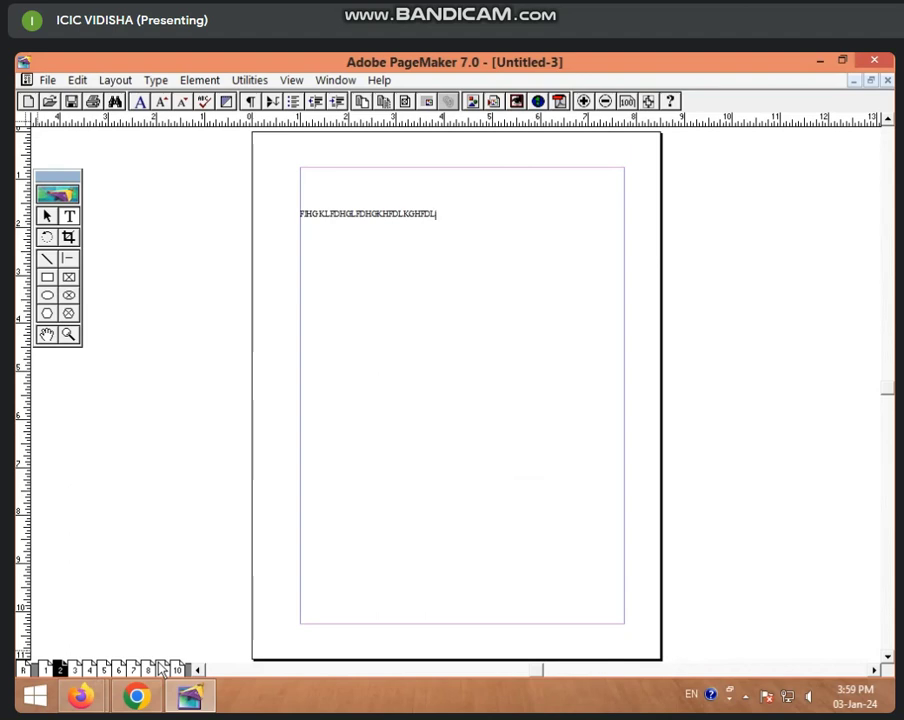
# Change the 10-page publication's document setup to double-sided with facing pages.
pyautogui.click(46, 80)
pyautogui.click(46, 82)
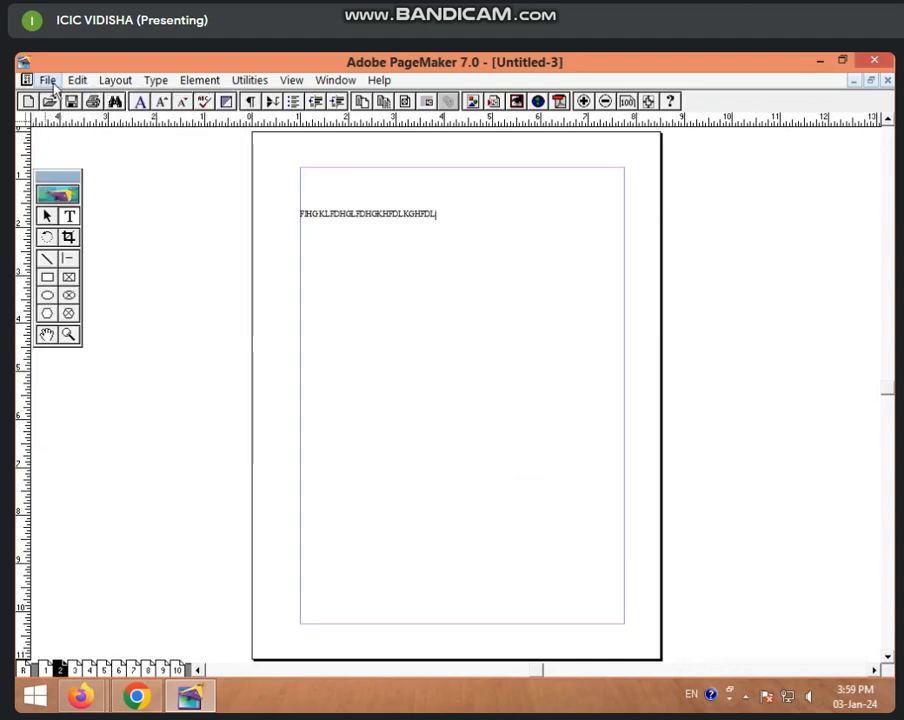
pyautogui.click(46, 81)
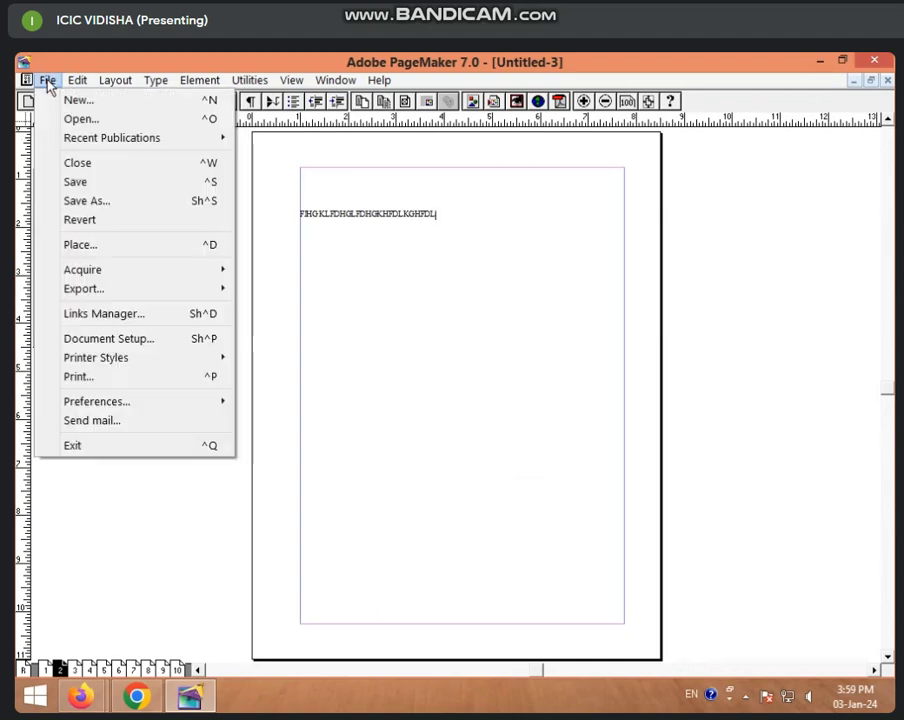
pyautogui.click(104, 346)
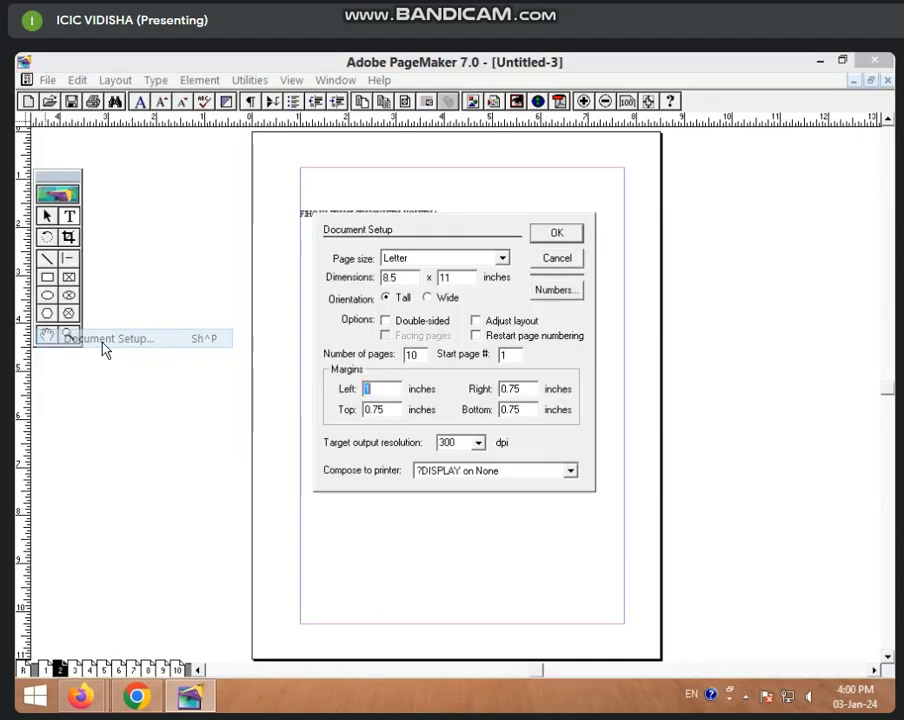
pyautogui.click(409, 324)
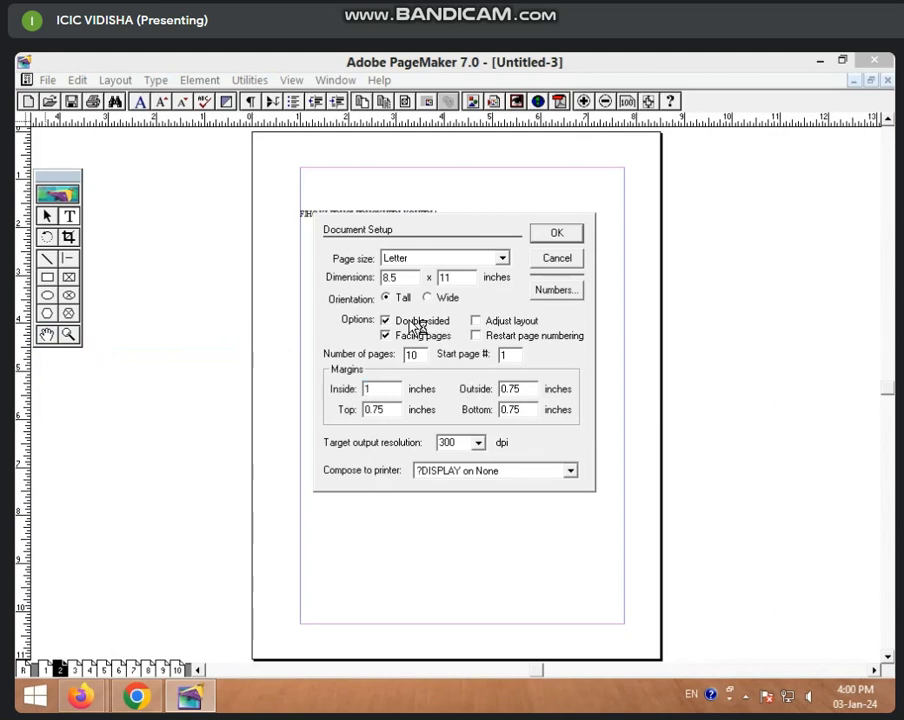
pyautogui.click(540, 233)
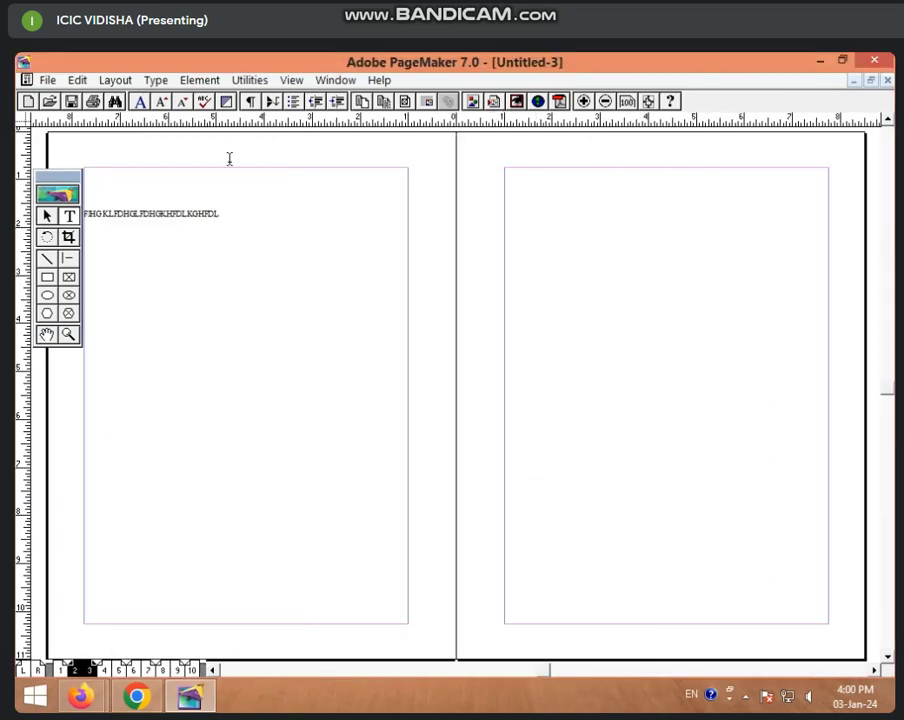